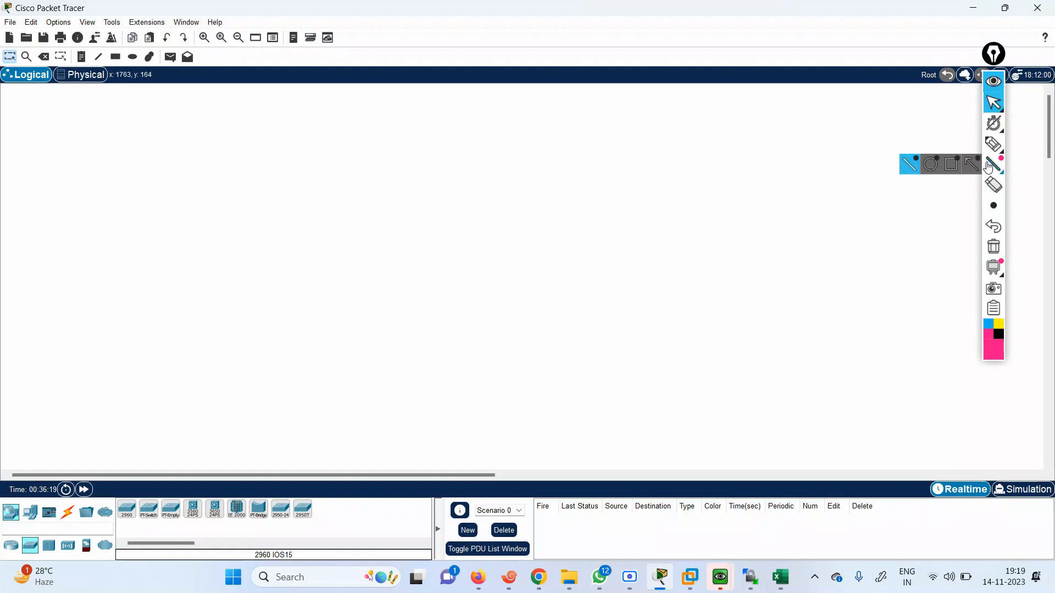
Handwrite the boot stages "POST", "ROM" and "flash" in blue down the canvas, with a downward arrow after each
{"action": "mouse_move", "coordinate": [1003, 275]}
{"action": "left_click", "coordinate": [988, 324]}
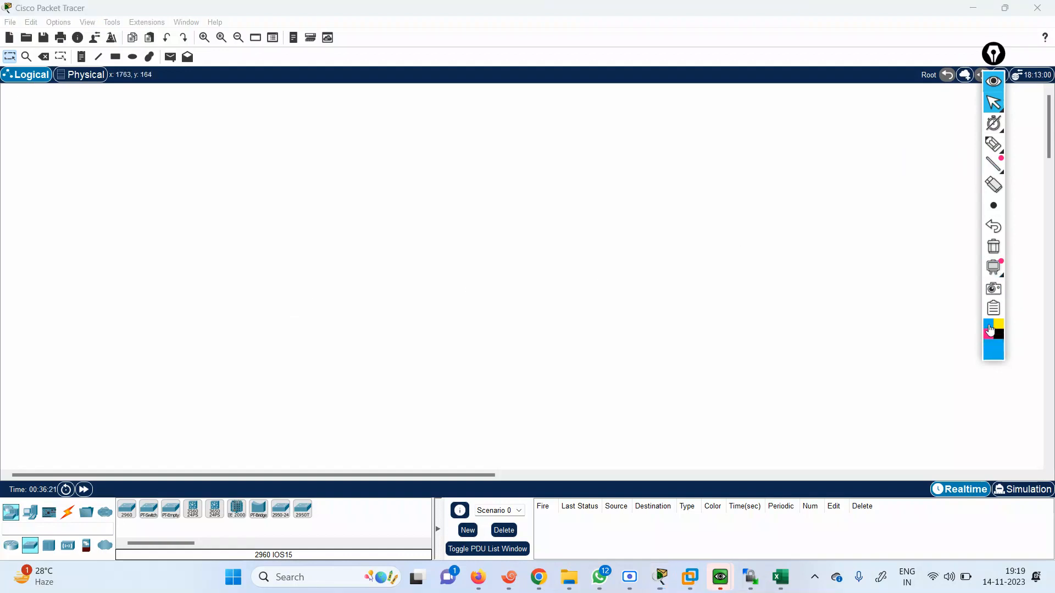
{"action": "mouse_move", "coordinate": [997, 178]}
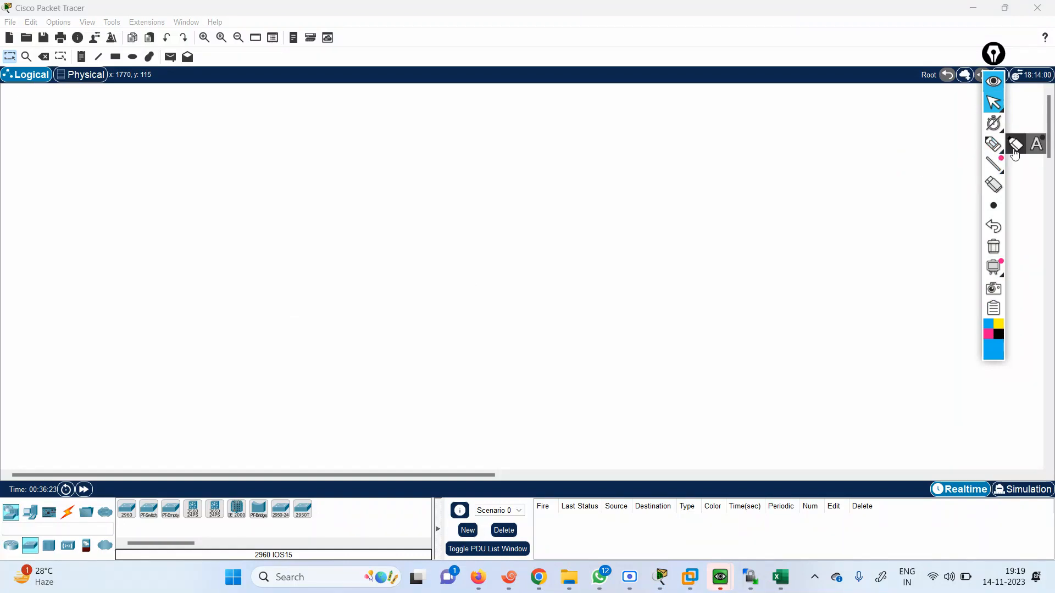
{"action": "left_click", "coordinate": [993, 144]}
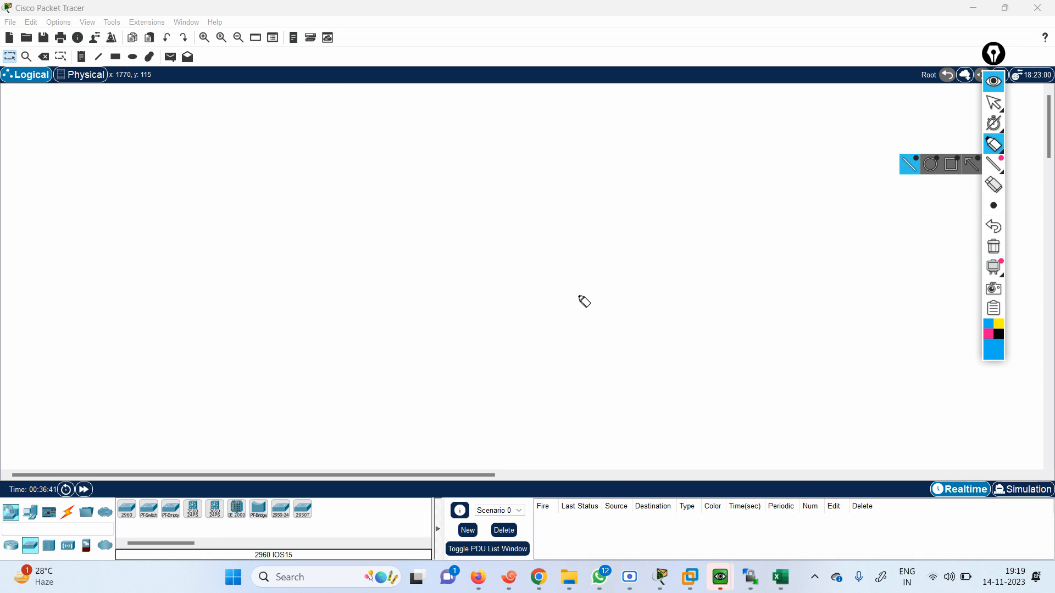
{"action": "mouse_move", "coordinate": [568, 125]}
{"action": "left_mouse_down"}
{"action": "mouse_move", "coordinate": [563, 136]}
{"action": "mouse_move", "coordinate": [583, 118]}
{"action": "mouse_move", "coordinate": [612, 127]}
{"action": "mouse_move", "coordinate": [634, 118]}
{"action": "left_mouse_up"}
{"action": "left_click_drag", "start_coordinate": [584, 144], "coordinate": [583, 170]}
{"action": "mouse_move", "coordinate": [565, 160]}
{"action": "left_mouse_down"}
{"action": "mouse_move", "coordinate": [588, 177]}
{"action": "mouse_move", "coordinate": [564, 214]}
{"action": "mouse_move", "coordinate": [611, 207]}
{"action": "mouse_move", "coordinate": [586, 246]}
{"action": "left_mouse_up"}
{"action": "mouse_move", "coordinate": [566, 242]}
{"action": "left_mouse_down"}
{"action": "mouse_move", "coordinate": [565, 285]}
{"action": "mouse_move", "coordinate": [553, 297]}
{"action": "mouse_move", "coordinate": [629, 297]}
{"action": "mouse_move", "coordinate": [598, 343]}
{"action": "left_mouse_up"}
{"action": "left_click_drag", "start_coordinate": [575, 324], "coordinate": [602, 332]}
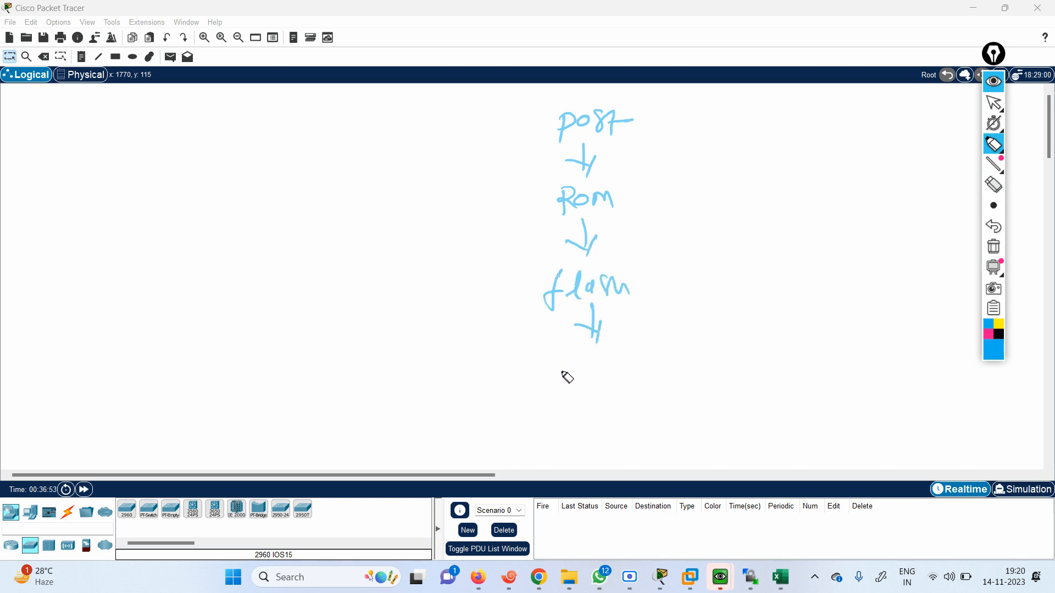
Handwrite the remaining boot stages "NARAM" and "RAM" in blue below flash, linked by a downward arrow
{"action": "mouse_move", "coordinate": [559, 384]}
{"action": "left_mouse_down"}
{"action": "mouse_move", "coordinate": [561, 365]}
{"action": "mouse_move", "coordinate": [612, 361]}
{"action": "mouse_move", "coordinate": [621, 373]}
{"action": "mouse_move", "coordinate": [668, 357]}
{"action": "left_mouse_up"}
{"action": "left_click_drag", "start_coordinate": [598, 387], "coordinate": [600, 405]}
{"action": "left_click_drag", "start_coordinate": [586, 393], "coordinate": [605, 412]}
{"action": "left_click_drag", "start_coordinate": [574, 420], "coordinate": [595, 435]}
{"action": "mouse_move", "coordinate": [600, 434]}
{"action": "left_mouse_down"}
{"action": "mouse_move", "coordinate": [637, 412]}
{"action": "mouse_move", "coordinate": [646, 425]}
{"action": "left_mouse_up"}
Box the word POST in pink and sketch a circled "R" with three check marks beside it as the router
{"action": "mouse_move", "coordinate": [995, 269]}
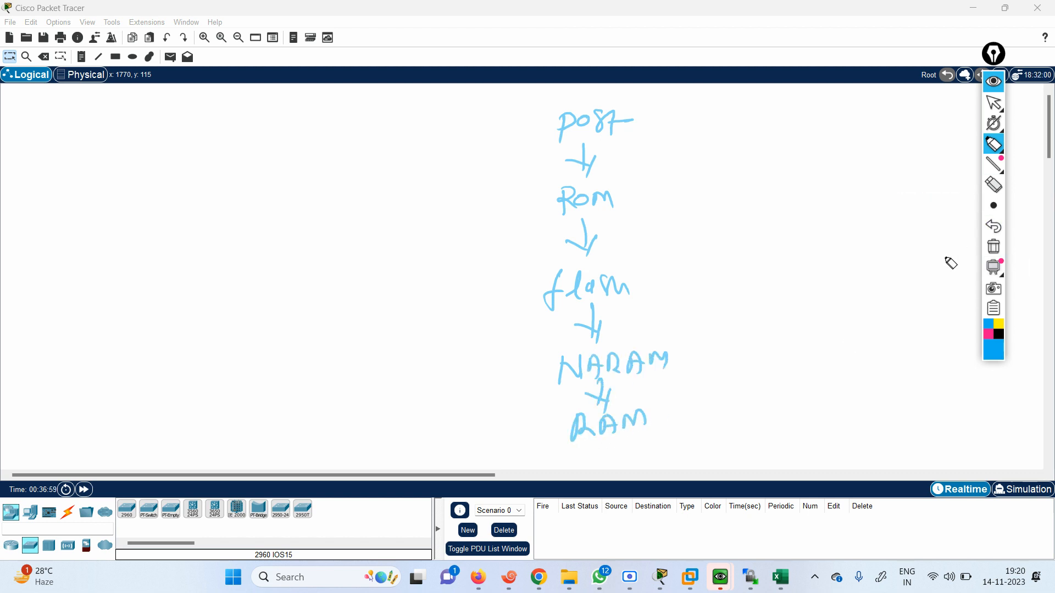
{"action": "left_click", "coordinate": [987, 339]}
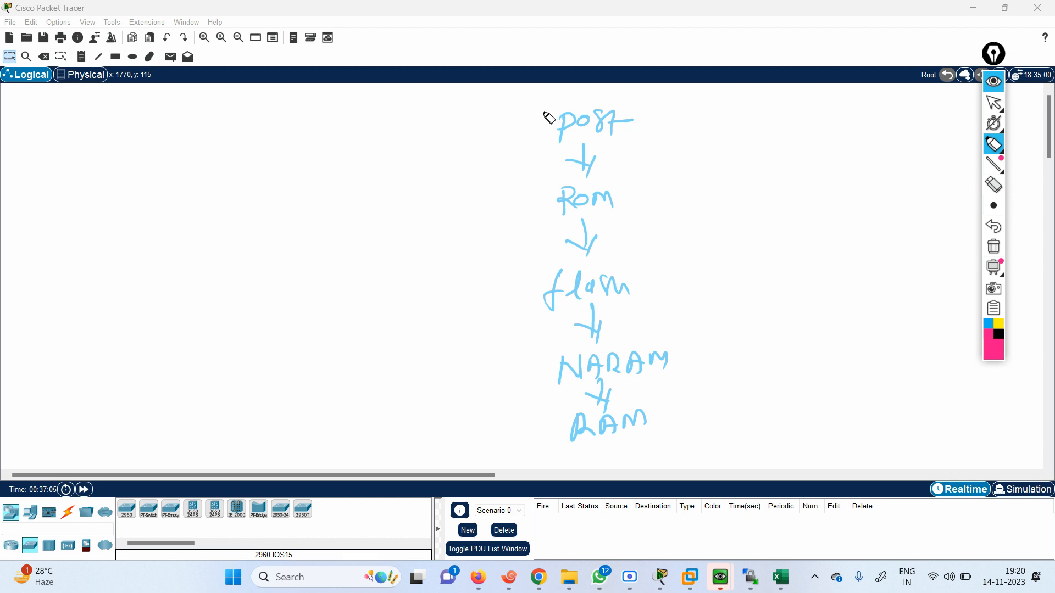
{"action": "mouse_move", "coordinate": [551, 103]}
{"action": "left_mouse_down"}
{"action": "mouse_move", "coordinate": [550, 132]}
{"action": "mouse_move", "coordinate": [620, 146]}
{"action": "mouse_move", "coordinate": [636, 104]}
{"action": "mouse_move", "coordinate": [596, 140]}
{"action": "left_mouse_up"}
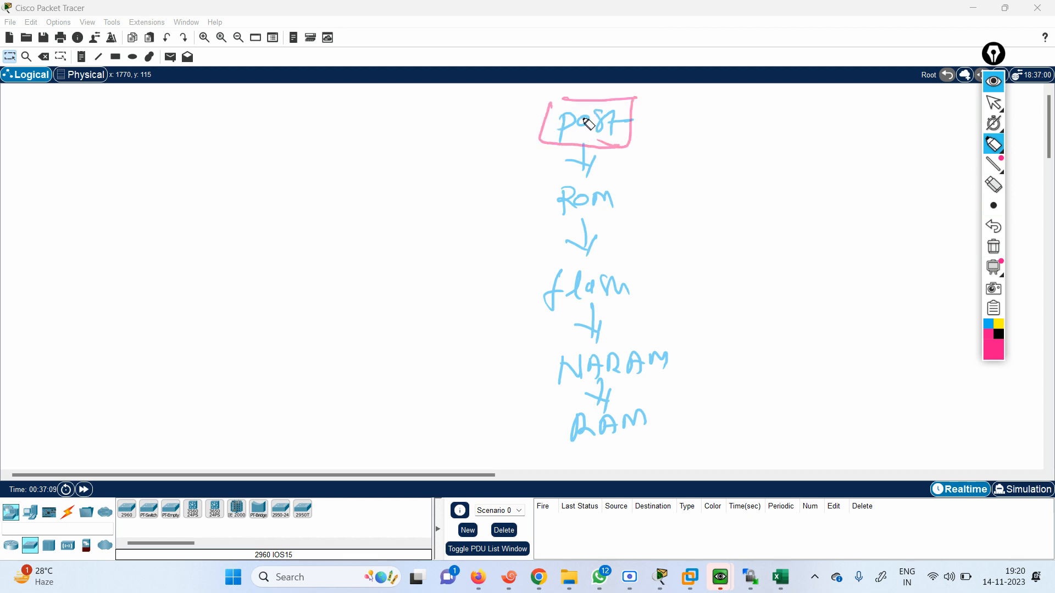
{"action": "left_click_drag", "start_coordinate": [264, 144], "coordinate": [267, 169]}
{"action": "mouse_move", "coordinate": [265, 144]}
{"action": "left_mouse_down"}
{"action": "mouse_move", "coordinate": [278, 168]}
{"action": "mouse_move", "coordinate": [291, 138]}
{"action": "mouse_move", "coordinate": [328, 125]}
{"action": "left_mouse_up"}
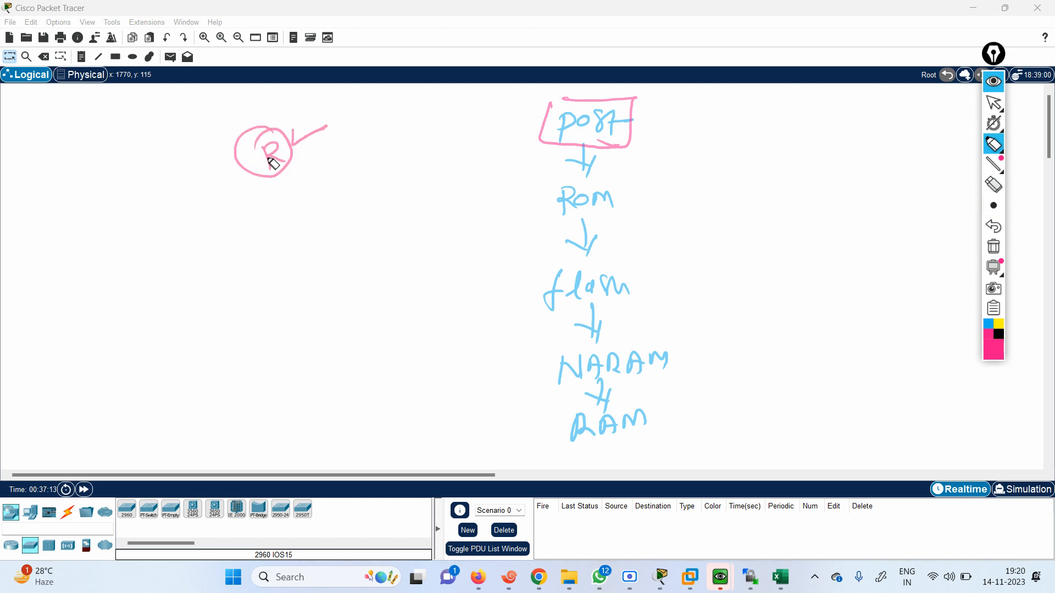
{"action": "left_click_drag", "start_coordinate": [282, 162], "coordinate": [312, 170]}
{"action": "left_click_drag", "start_coordinate": [321, 157], "coordinate": [363, 160]}
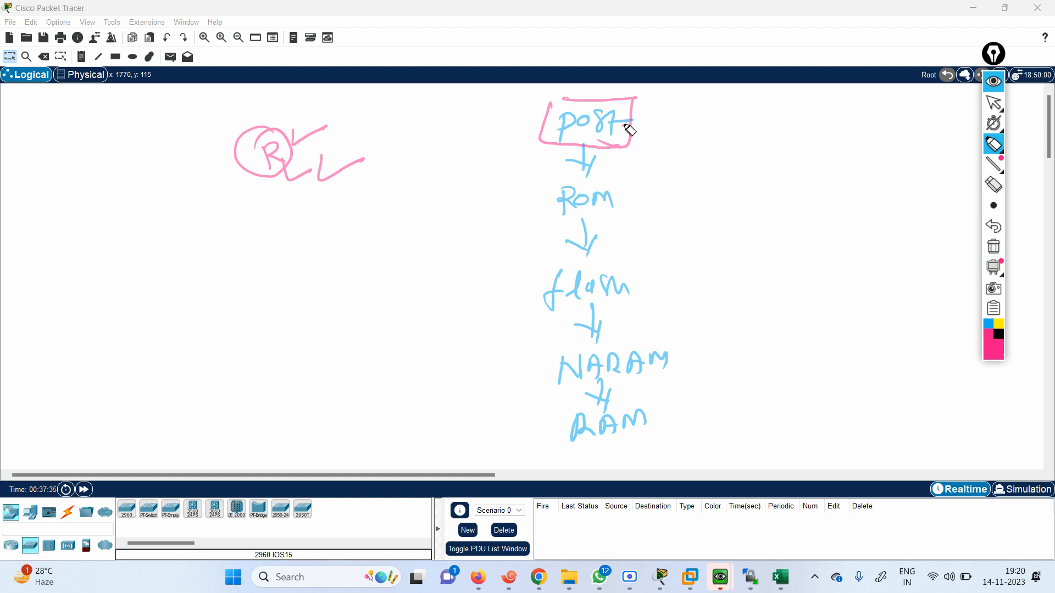
Annotate ROM with the boxed notes "mini IOS" and "Bios", and draw a pink arrow from ROM to flash, labelled "IOS"
{"action": "mouse_move", "coordinate": [624, 129]}
{"action": "left_mouse_down"}
{"action": "mouse_move", "coordinate": [651, 125]}
{"action": "mouse_move", "coordinate": [651, 176]}
{"action": "mouse_move", "coordinate": [637, 201]}
{"action": "mouse_move", "coordinate": [736, 188]}
{"action": "mouse_move", "coordinate": [749, 174]}
{"action": "mouse_move", "coordinate": [763, 188]}
{"action": "mouse_move", "coordinate": [816, 177]}
{"action": "mouse_move", "coordinate": [800, 181]}
{"action": "mouse_move", "coordinate": [772, 162]}
{"action": "mouse_move", "coordinate": [807, 149]}
{"action": "mouse_move", "coordinate": [780, 152]}
{"action": "left_mouse_up"}
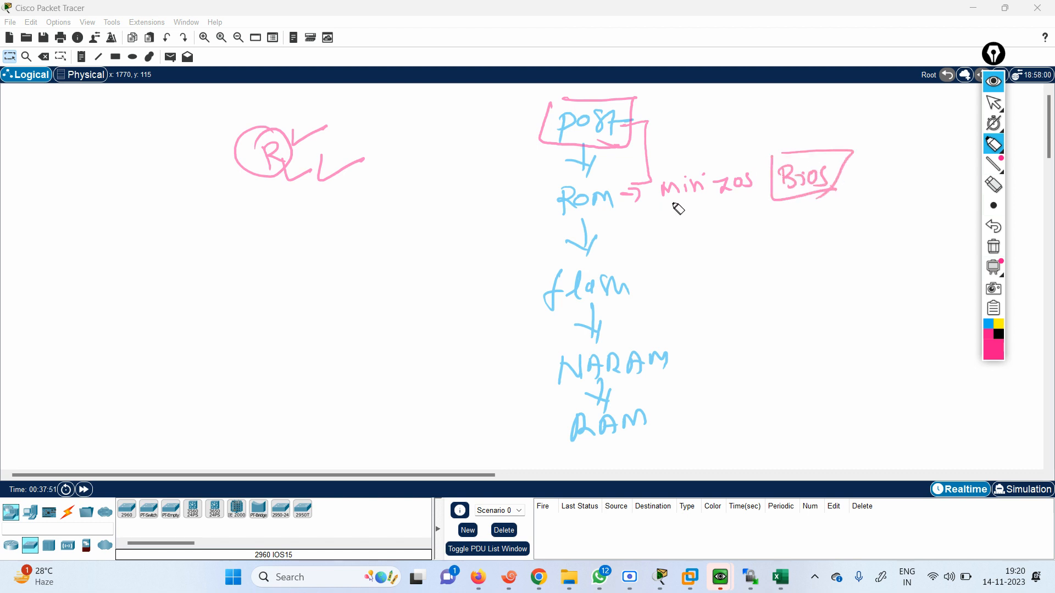
{"action": "mouse_move", "coordinate": [659, 174]}
{"action": "left_mouse_down"}
{"action": "mouse_move", "coordinate": [659, 207]}
{"action": "mouse_move", "coordinate": [753, 202]}
{"action": "mouse_move", "coordinate": [758, 164]}
{"action": "mouse_move", "coordinate": [754, 202]}
{"action": "left_mouse_up"}
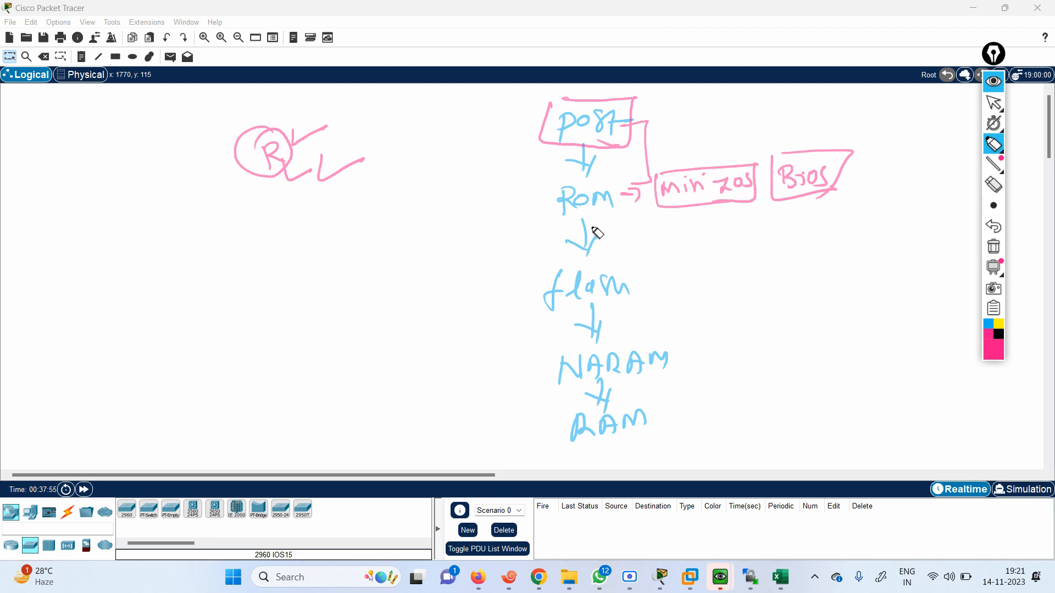
{"action": "mouse_move", "coordinate": [553, 202]}
{"action": "left_mouse_down"}
{"action": "mouse_move", "coordinate": [510, 217]}
{"action": "mouse_move", "coordinate": [485, 279]}
{"action": "mouse_move", "coordinate": [537, 284]}
{"action": "left_mouse_up"}
{"action": "left_click_drag", "start_coordinate": [523, 301], "coordinate": [538, 286]}
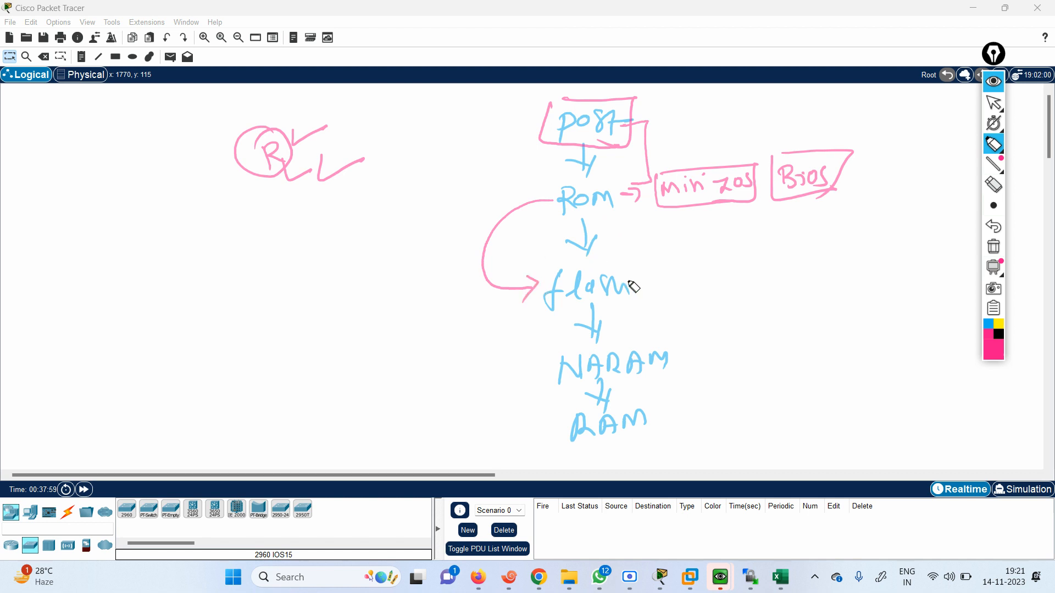
{"action": "left_click_drag", "start_coordinate": [650, 271], "coordinate": [671, 284]}
{"action": "mouse_move", "coordinate": [679, 274]}
{"action": "left_mouse_down"}
{"action": "mouse_move", "coordinate": [695, 281]}
{"action": "mouse_move", "coordinate": [638, 294]}
{"action": "mouse_move", "coordinate": [672, 265]}
{"action": "mouse_move", "coordinate": [671, 281]}
{"action": "left_mouse_up"}
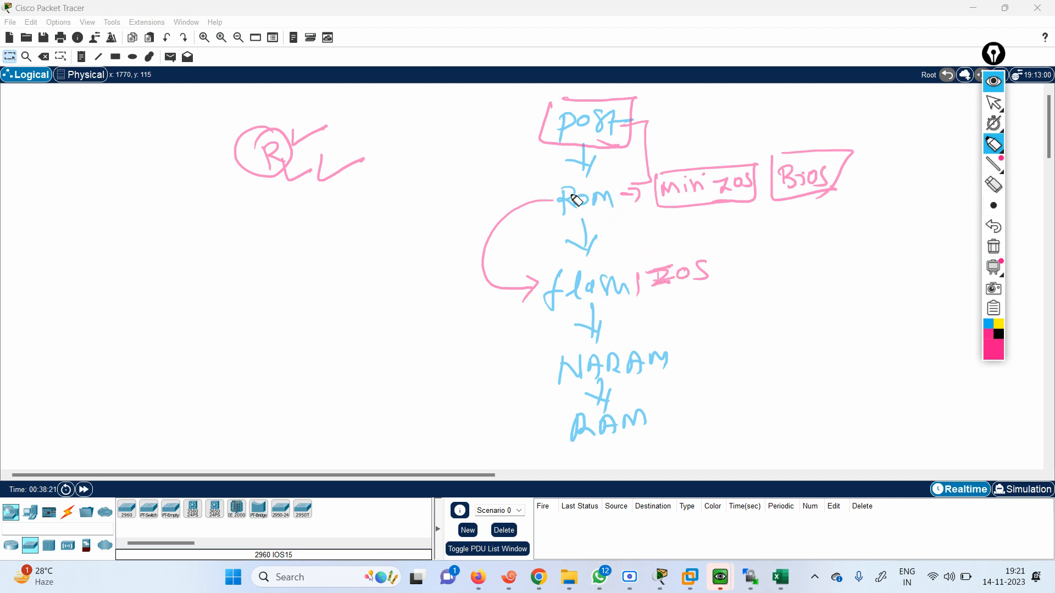
Draw a pink arrow from ROM to NARAM and label NARAM "config exits", circling the word config
{"action": "left_click_drag", "start_coordinate": [605, 205], "coordinate": [625, 207]}
{"action": "left_click_drag", "start_coordinate": [527, 278], "coordinate": [526, 301]}
{"action": "mouse_move", "coordinate": [561, 205]}
{"action": "left_mouse_down"}
{"action": "mouse_move", "coordinate": [461, 215]}
{"action": "mouse_move", "coordinate": [448, 351]}
{"action": "mouse_move", "coordinate": [526, 374]}
{"action": "mouse_move", "coordinate": [543, 365]}
{"action": "mouse_move", "coordinate": [524, 386]}
{"action": "left_mouse_up"}
{"action": "mouse_move", "coordinate": [687, 354]}
{"action": "left_mouse_down"}
{"action": "mouse_move", "coordinate": [709, 351]}
{"action": "mouse_move", "coordinate": [699, 368]}
{"action": "mouse_move", "coordinate": [813, 348]}
{"action": "left_mouse_up"}
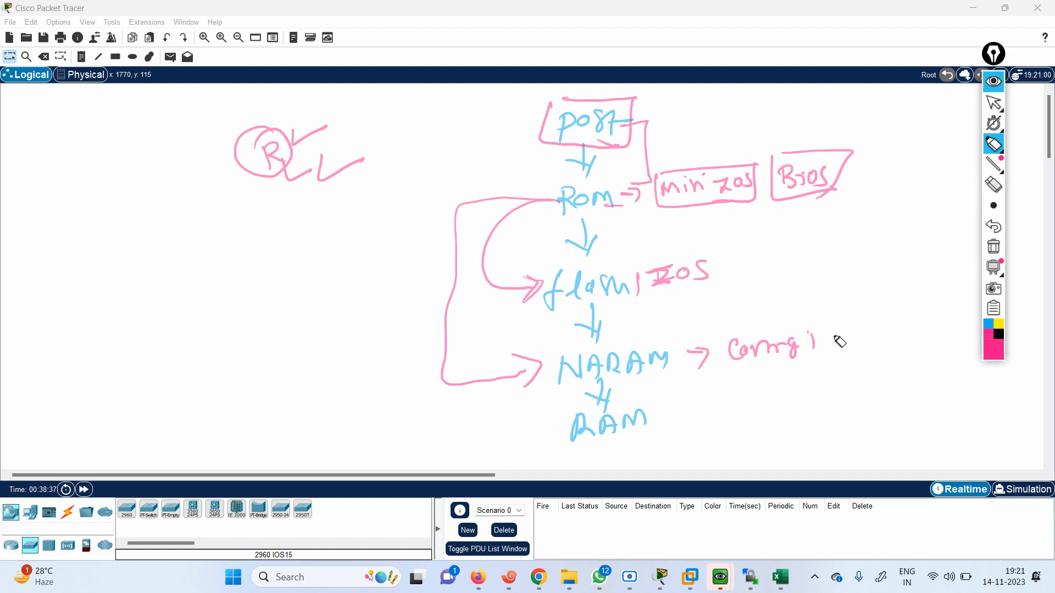
{"action": "left_click_drag", "start_coordinate": [824, 340], "coordinate": [893, 330]}
{"action": "mouse_move", "coordinate": [793, 323]}
{"action": "left_mouse_down"}
{"action": "mouse_move", "coordinate": [758, 371]}
{"action": "mouse_move", "coordinate": [797, 322]}
{"action": "left_mouse_up"}
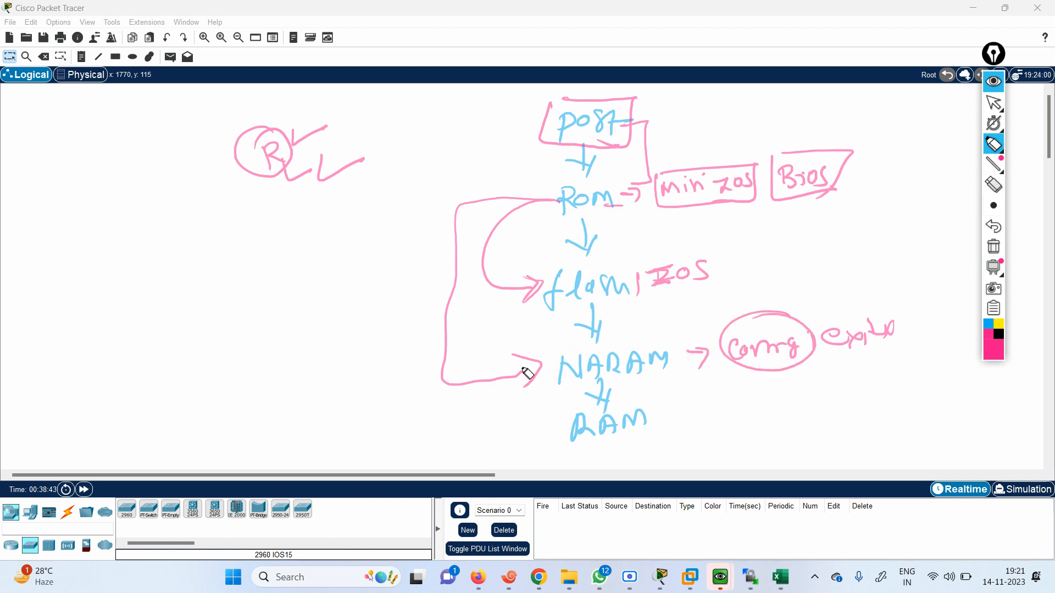
Draw an arrow from NARAM up to IOS, cross the paths entering NARAM and leading to RAM, and circle IOS
{"action": "mouse_move", "coordinate": [632, 356]}
{"action": "left_mouse_down"}
{"action": "mouse_move", "coordinate": [666, 300]}
{"action": "mouse_move", "coordinate": [674, 316]}
{"action": "left_mouse_up"}
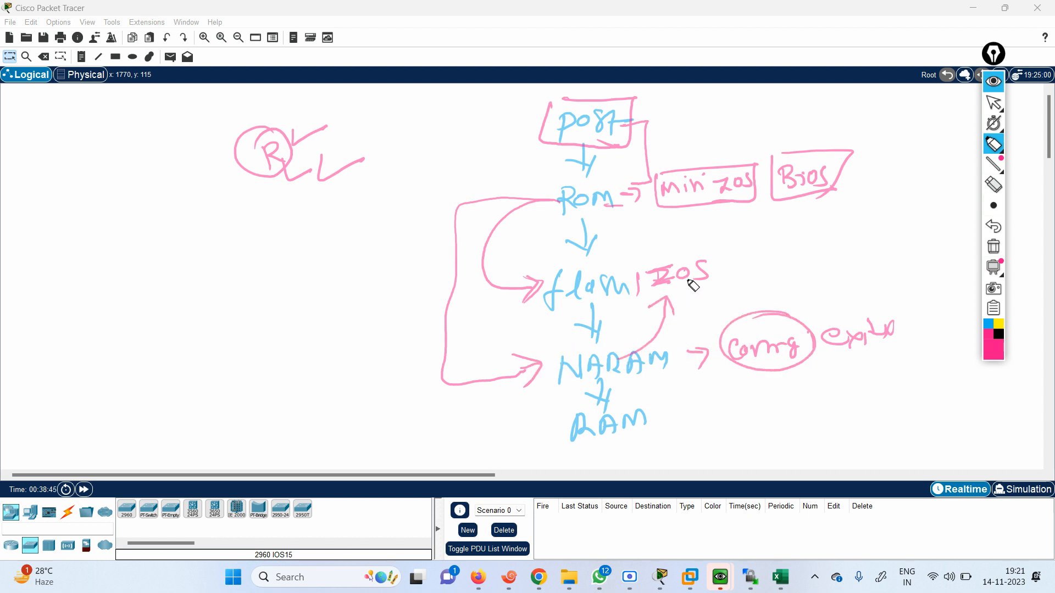
{"action": "left_click_drag", "start_coordinate": [655, 357], "coordinate": [651, 409]}
{"action": "mouse_move", "coordinate": [492, 362]}
{"action": "left_mouse_down"}
{"action": "mouse_move", "coordinate": [514, 361]}
{"action": "mouse_move", "coordinate": [486, 401]}
{"action": "left_mouse_up"}
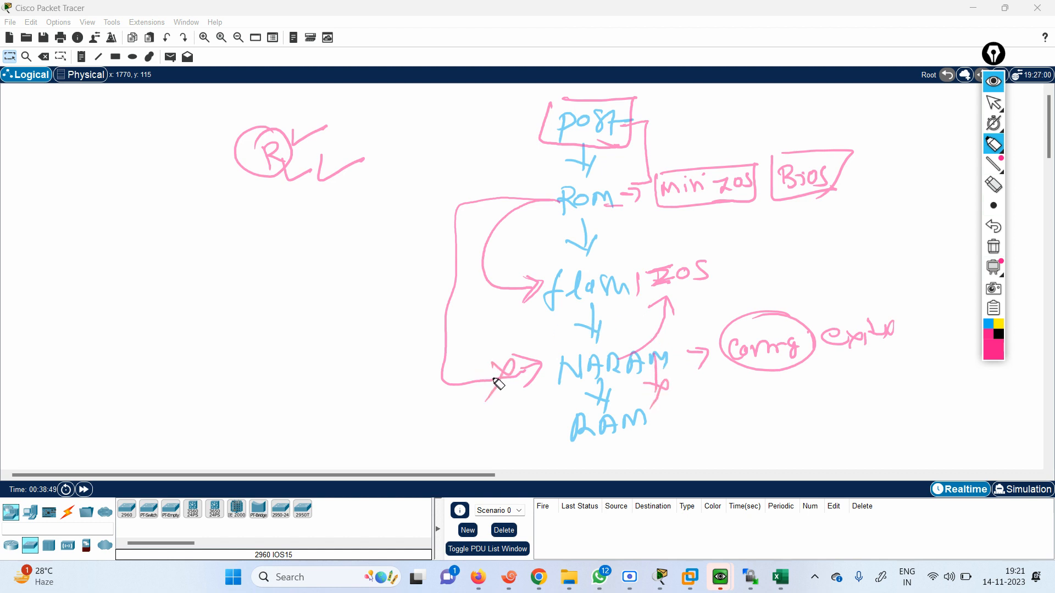
{"action": "left_click_drag", "start_coordinate": [671, 255], "coordinate": [642, 297]}
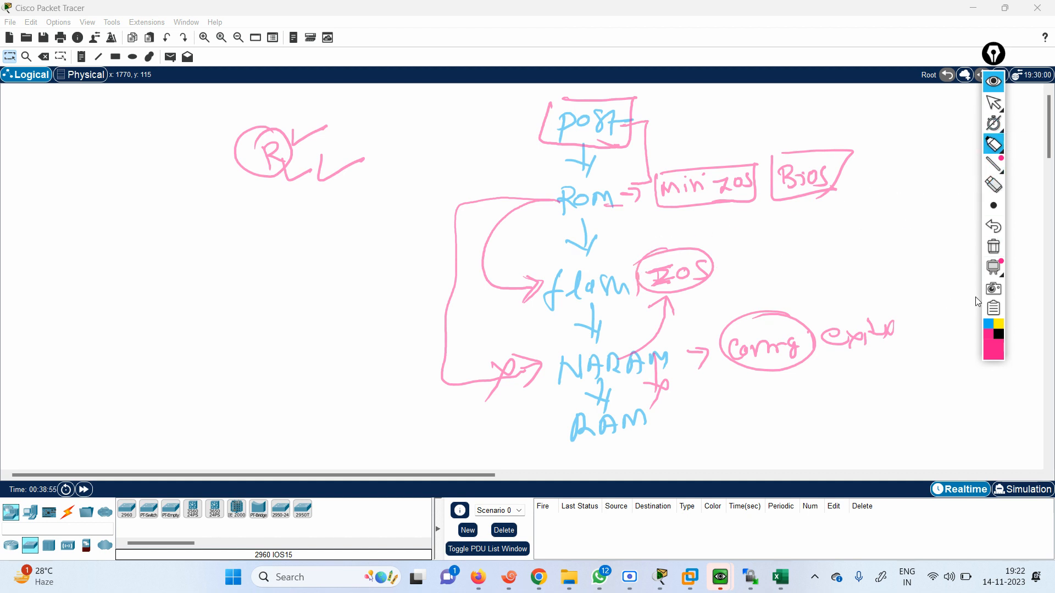
Write the configuration register values 2102 and 2142 in black beside the diagram, one below the other, and box each
{"action": "left_click", "coordinate": [998, 334]}
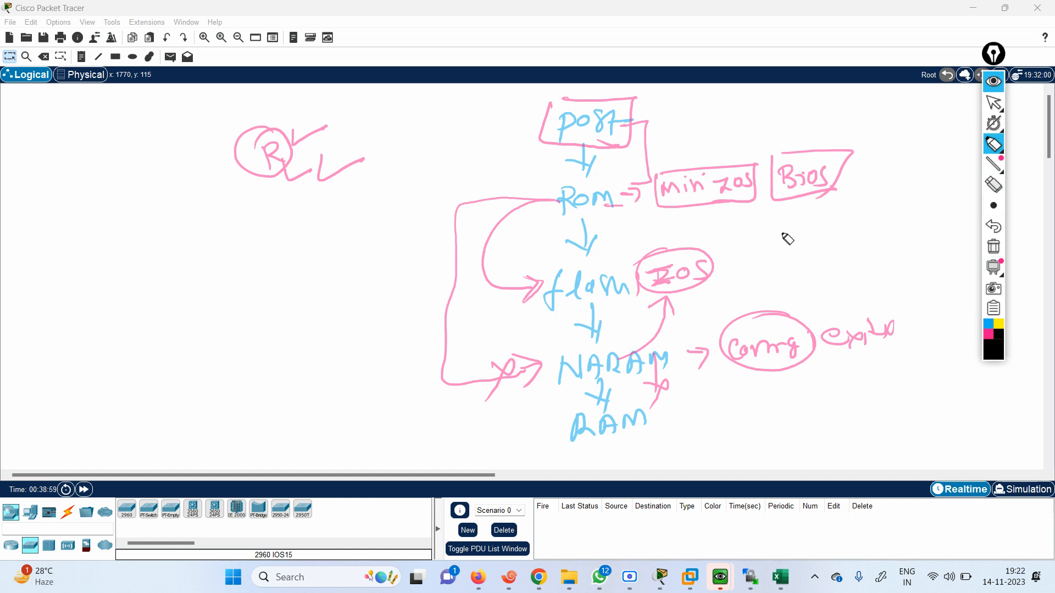
{"action": "mouse_move", "coordinate": [776, 238]}
{"action": "left_mouse_down"}
{"action": "mouse_move", "coordinate": [798, 256]}
{"action": "mouse_move", "coordinate": [812, 236]}
{"action": "mouse_move", "coordinate": [849, 255]}
{"action": "left_mouse_up"}
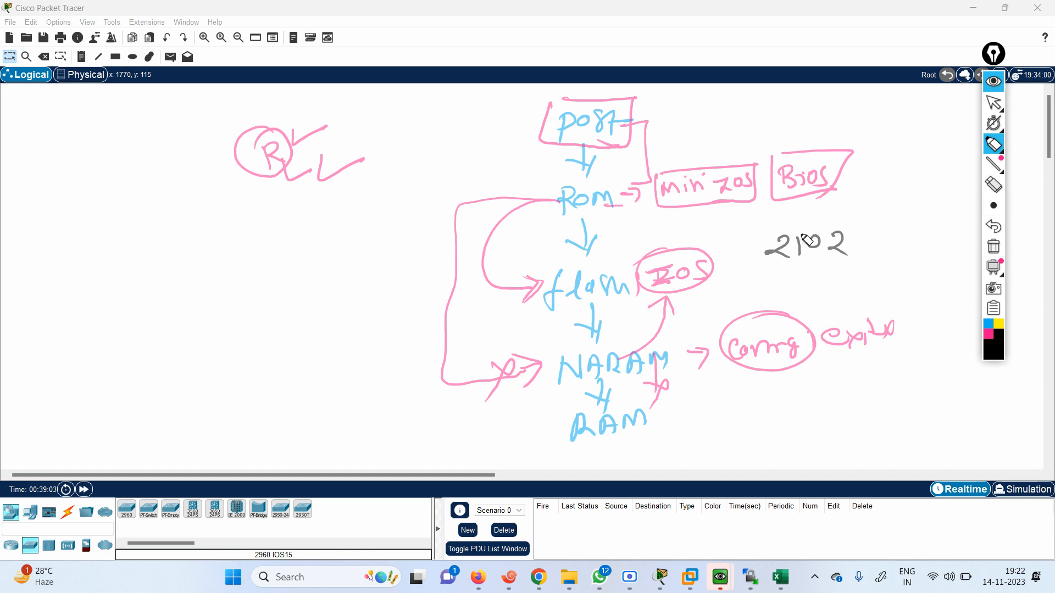
{"action": "mouse_move", "coordinate": [762, 226]}
{"action": "left_mouse_down"}
{"action": "mouse_move", "coordinate": [846, 266]}
{"action": "mouse_move", "coordinate": [857, 247]}
{"action": "mouse_move", "coordinate": [824, 267]}
{"action": "left_mouse_up"}
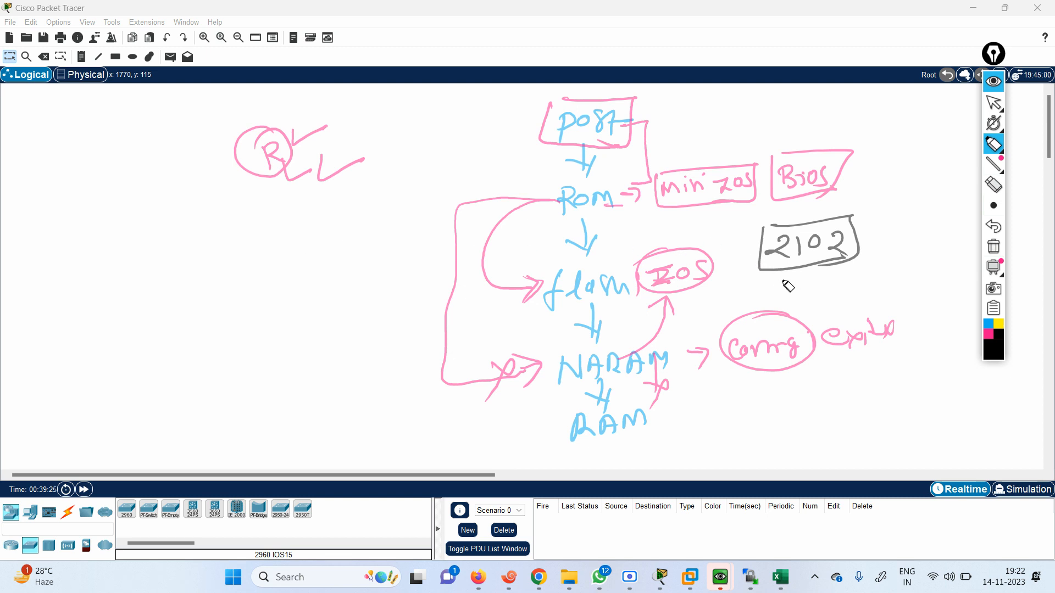
{"action": "left_click_drag", "start_coordinate": [773, 286], "coordinate": [797, 301]}
{"action": "mouse_move", "coordinate": [804, 282]}
{"action": "left_mouse_down"}
{"action": "mouse_move", "coordinate": [806, 300]}
{"action": "mouse_move", "coordinate": [830, 291]}
{"action": "mouse_move", "coordinate": [849, 299]}
{"action": "left_mouse_up"}
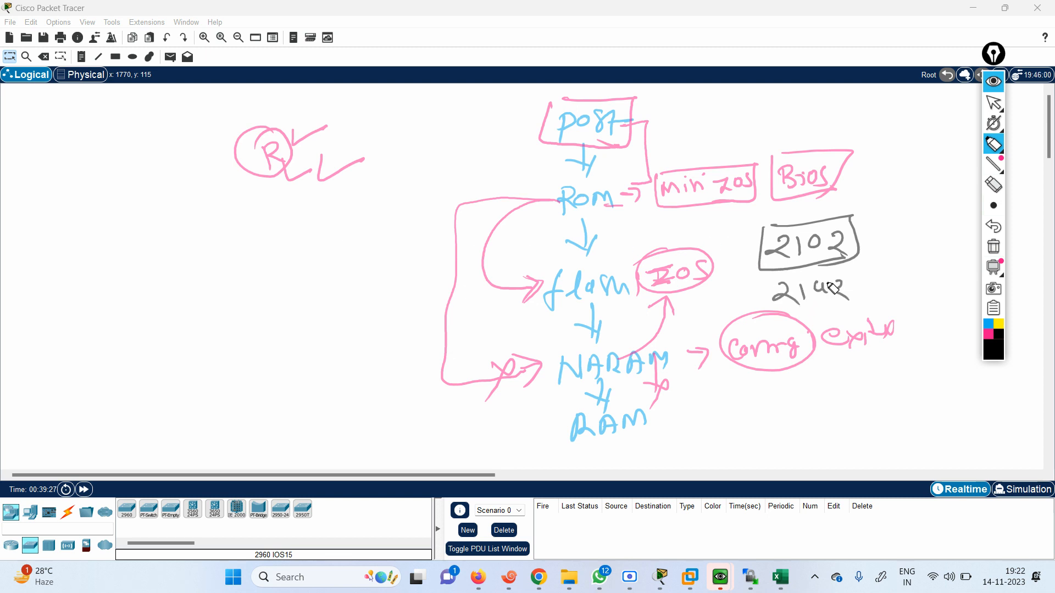
{"action": "mouse_move", "coordinate": [766, 274]}
{"action": "left_mouse_down"}
{"action": "mouse_move", "coordinate": [768, 311]}
{"action": "mouse_move", "coordinate": [853, 263]}
{"action": "left_mouse_up"}
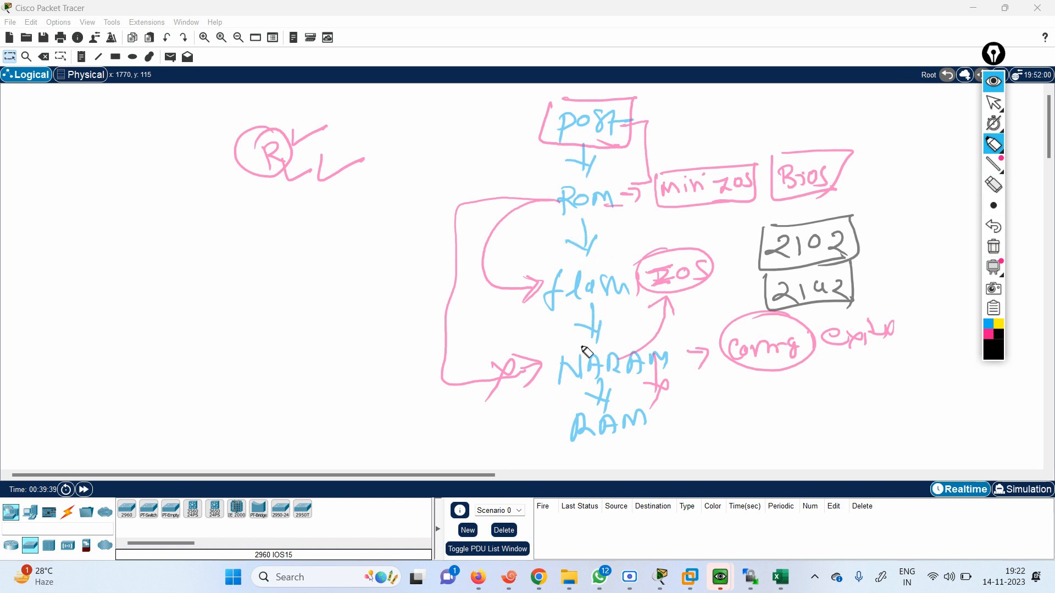
Emphasize the 2142 boot path in black by circling NARAM, retracing the ROM-to-flash arrow and writing over IOS
{"action": "left_click_drag", "start_coordinate": [636, 346], "coordinate": [599, 350]}
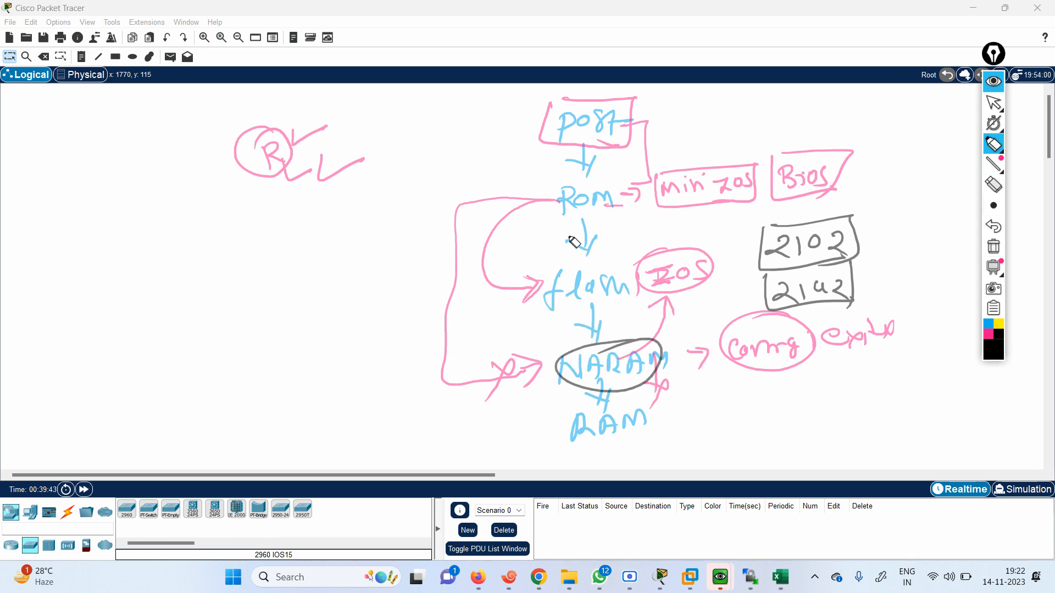
{"action": "left_click_drag", "start_coordinate": [542, 204], "coordinate": [552, 287]}
{"action": "left_click_drag", "start_coordinate": [537, 274], "coordinate": [537, 304]}
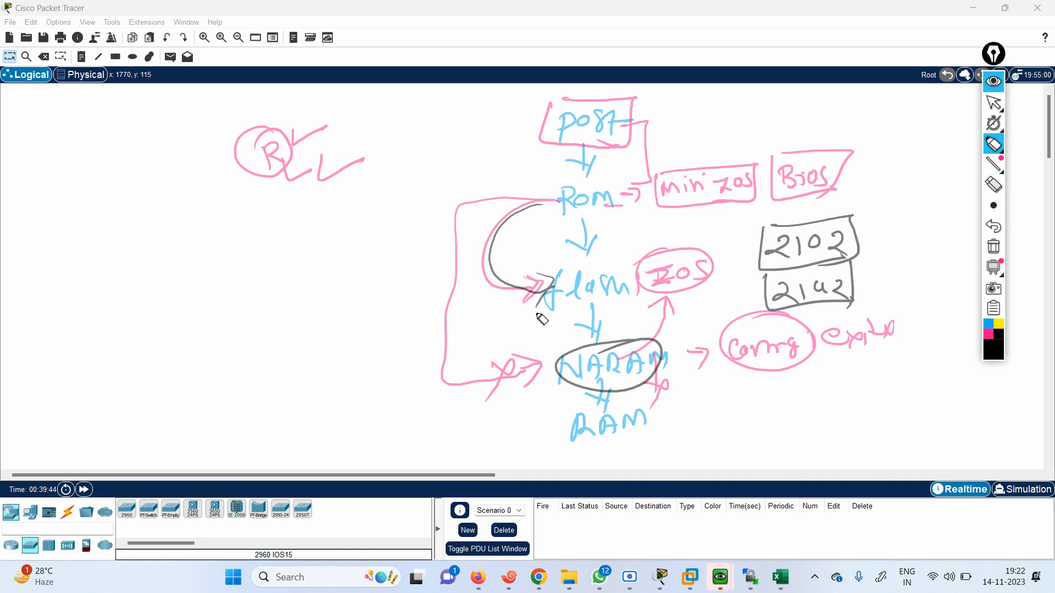
{"action": "mouse_move", "coordinate": [670, 269]}
{"action": "left_mouse_down"}
{"action": "mouse_move", "coordinate": [662, 286]}
{"action": "mouse_move", "coordinate": [684, 278]}
{"action": "mouse_move", "coordinate": [648, 281]}
{"action": "left_mouse_up"}
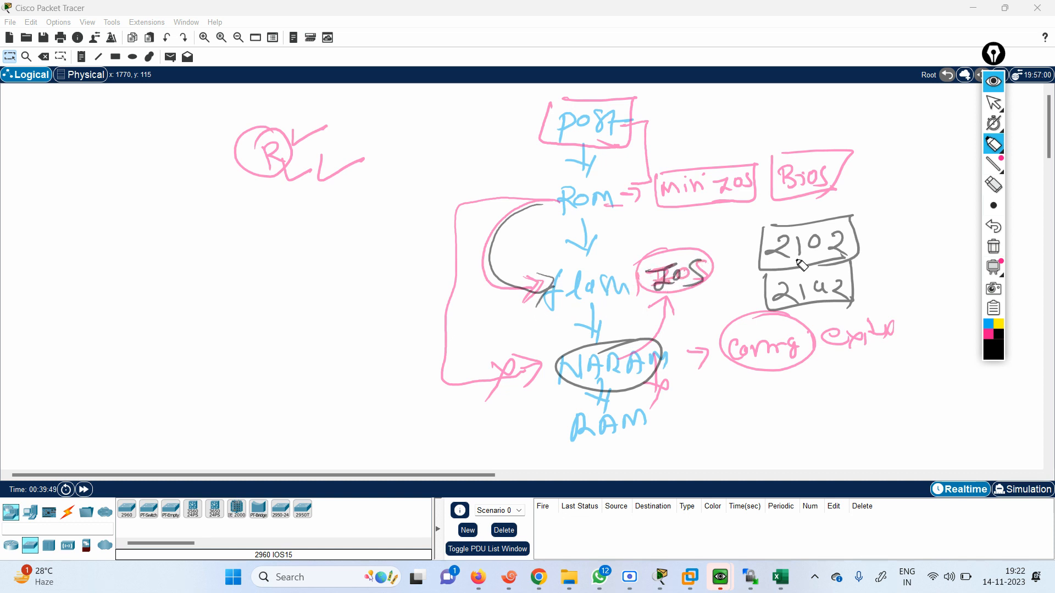
{"action": "left_click_drag", "start_coordinate": [764, 275], "coordinate": [860, 266]}
Clear all handwritten annotations, return to the normal pointer and place a 2901 router on the workspace
{"action": "left_click", "coordinate": [993, 249]}
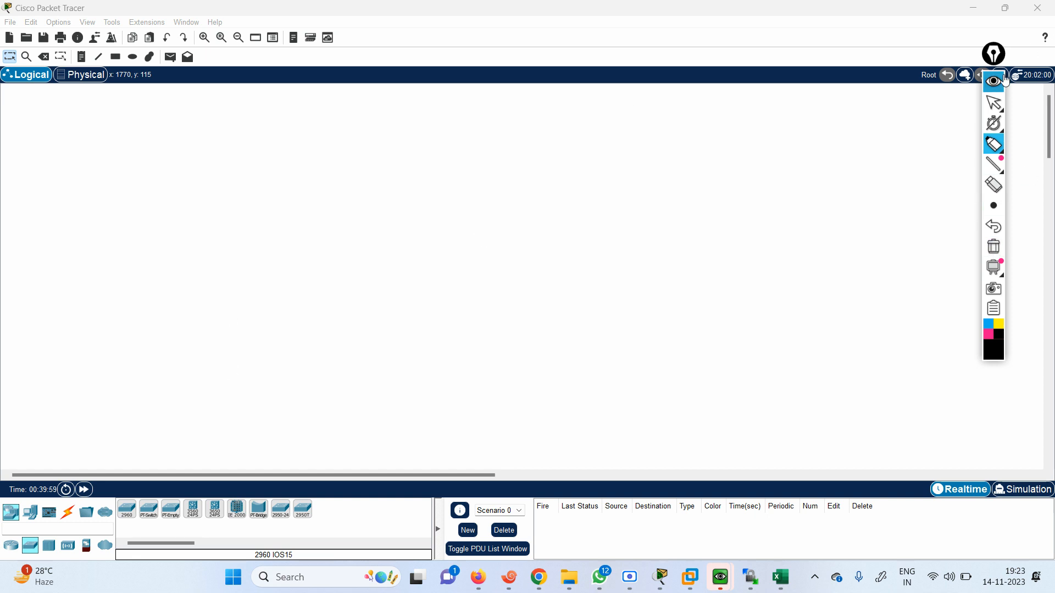
{"action": "left_click", "coordinate": [993, 103]}
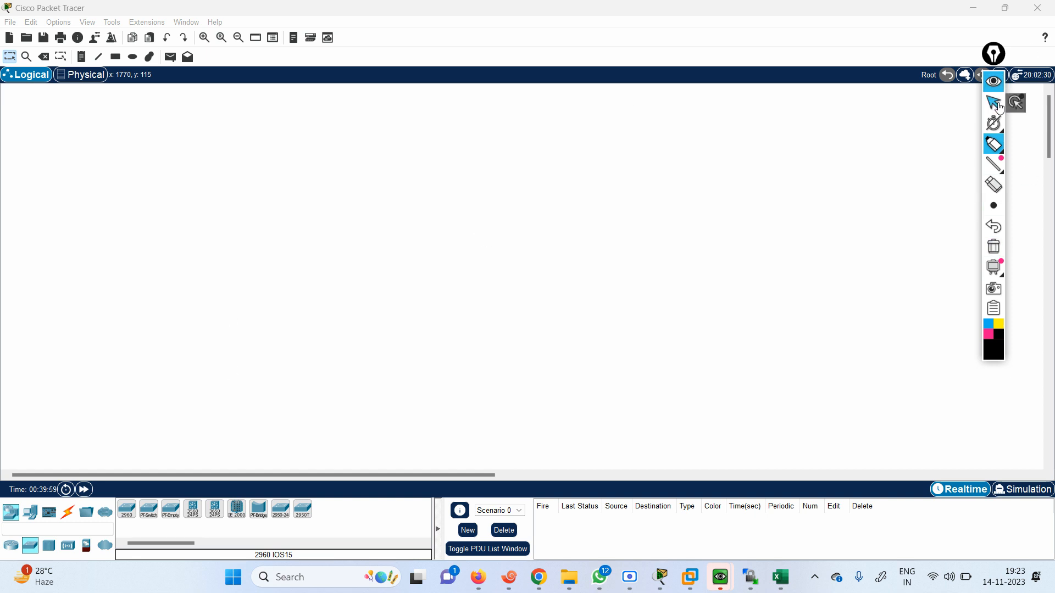
{"action": "left_click", "coordinate": [10, 548]}
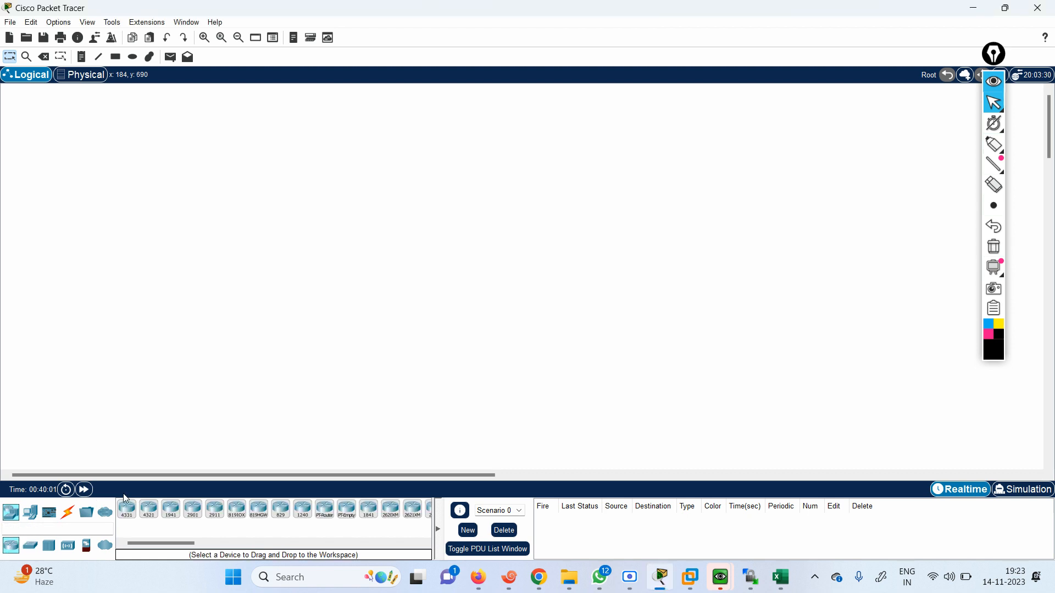
{"action": "left_click", "coordinate": [193, 510]}
{"action": "left_click", "coordinate": [372, 179]}
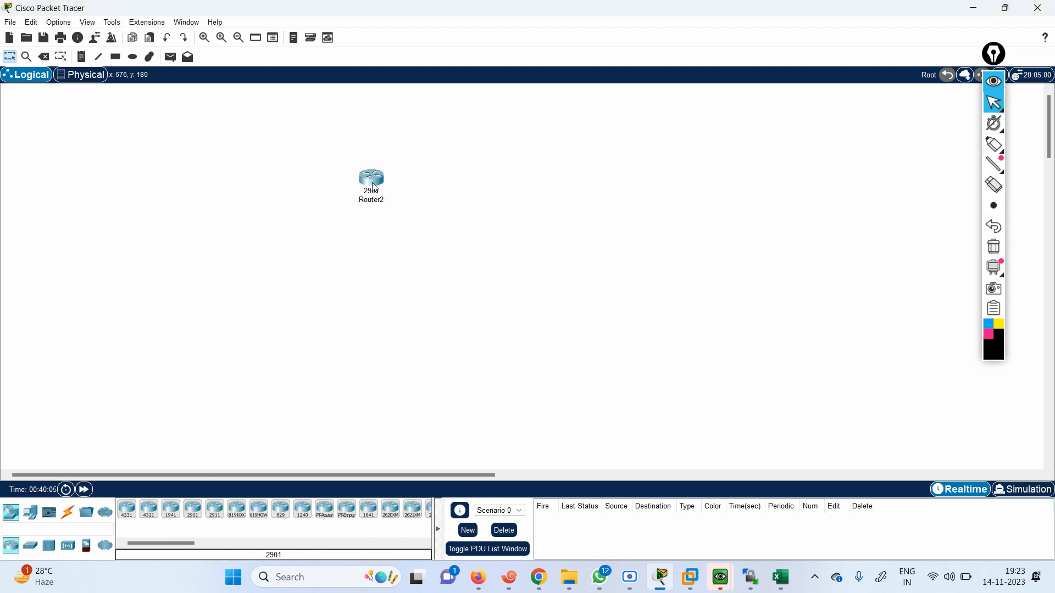
Examine the new 2901 router's boot output in its CLI and its physical device view, with its window repositioned
{"action": "left_click", "coordinate": [372, 186]}
{"action": "left_click", "coordinate": [460, 107]}
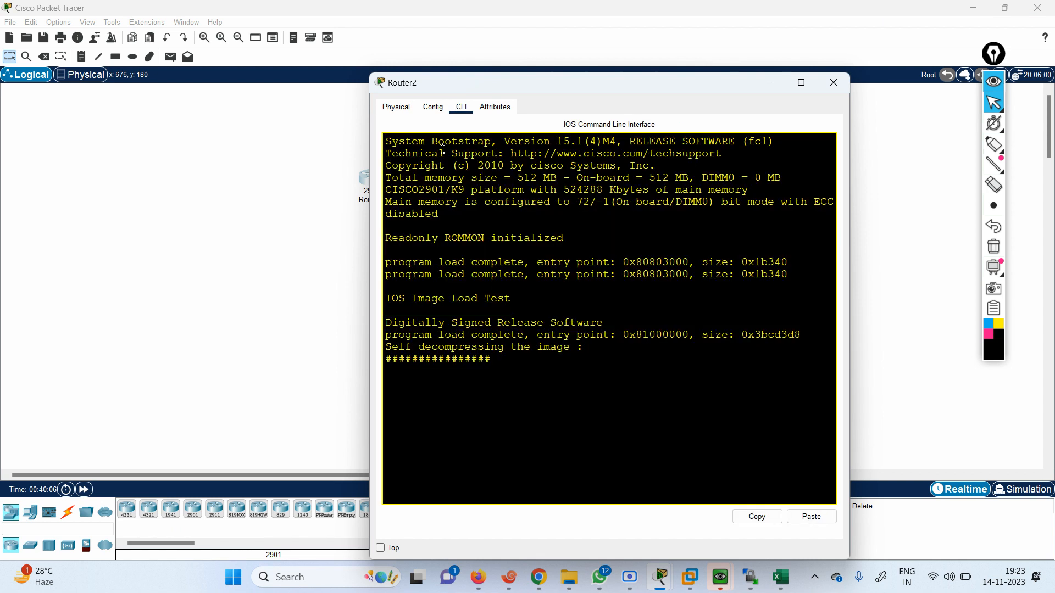
{"action": "left_click", "coordinate": [404, 110]}
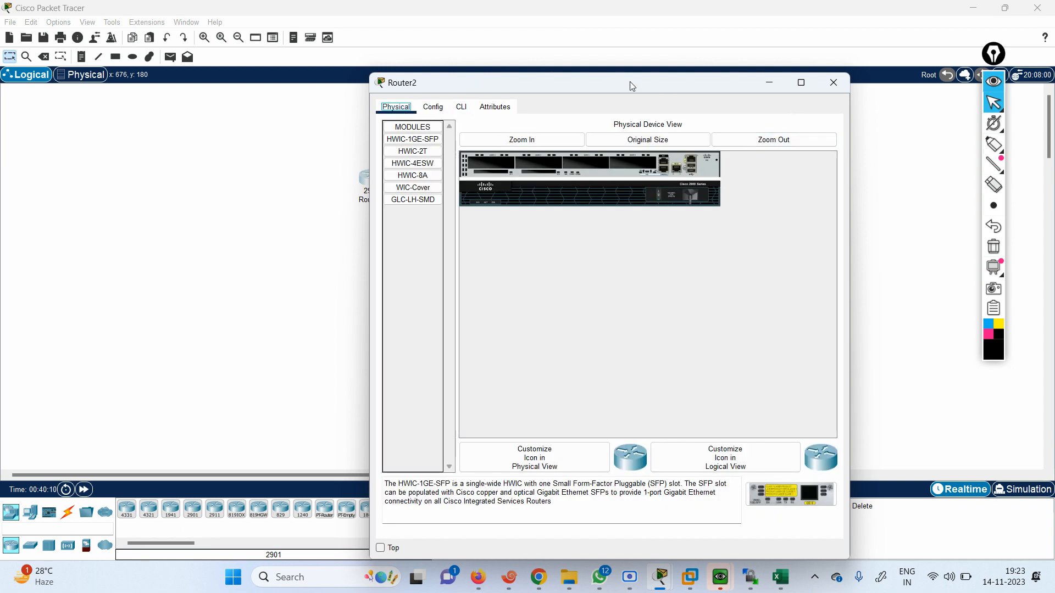
{"action": "left_click_drag", "start_coordinate": [630, 86], "coordinate": [362, 73]}
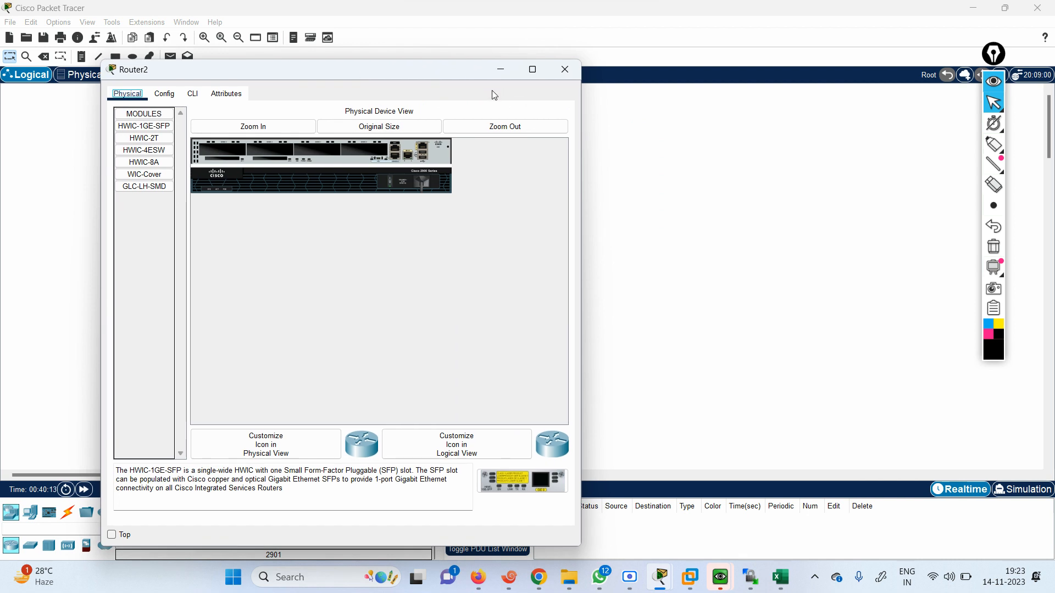
{"action": "left_click", "coordinate": [498, 72]}
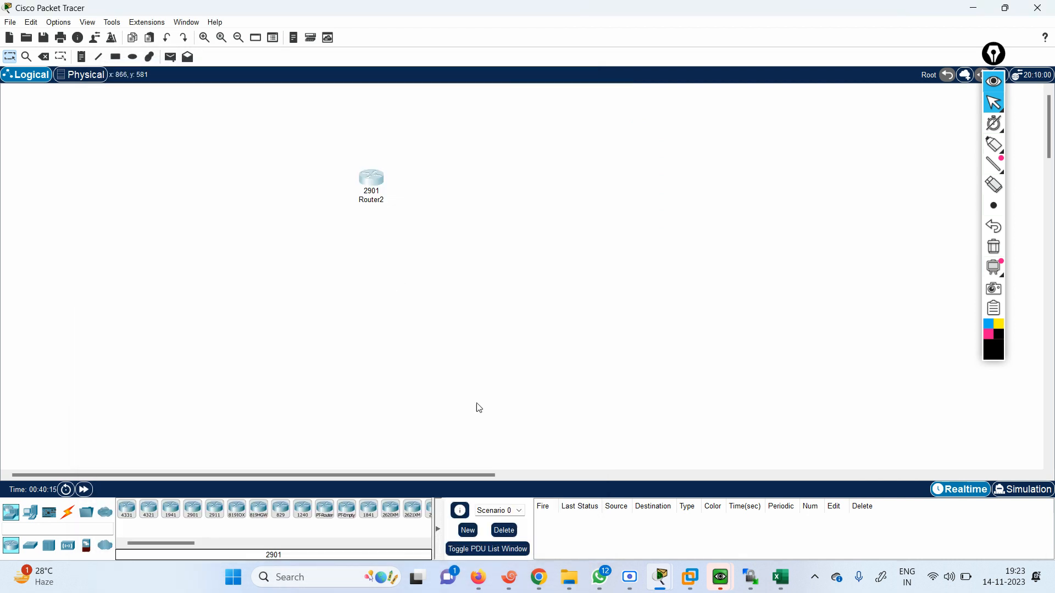
{"action": "left_click", "coordinate": [377, 187]}
{"action": "left_click", "coordinate": [192, 93]}
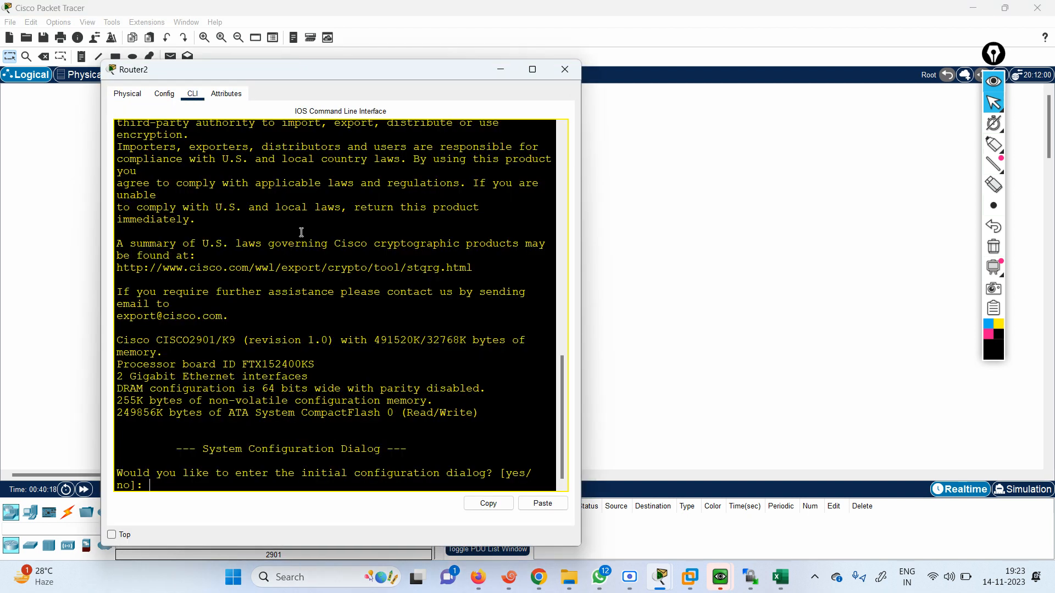
Decline the initial configuration dialog with n and proceed to the router's user EXEC prompt
{"action": "key", "text": "Return"}
{"action": "key", "text": "Return"}
{"action": "type", "text": "n"}
{"action": "key", "text": "Return"}
{"action": "key", "text": "Return"}
Enter privileged and global configuration mode and set the router's hostname to FIREWALLCAFE
{"action": "key", "text": "Return"}
{"action": "key", "text": "Return"}
{"action": "key", "text": "Return"}
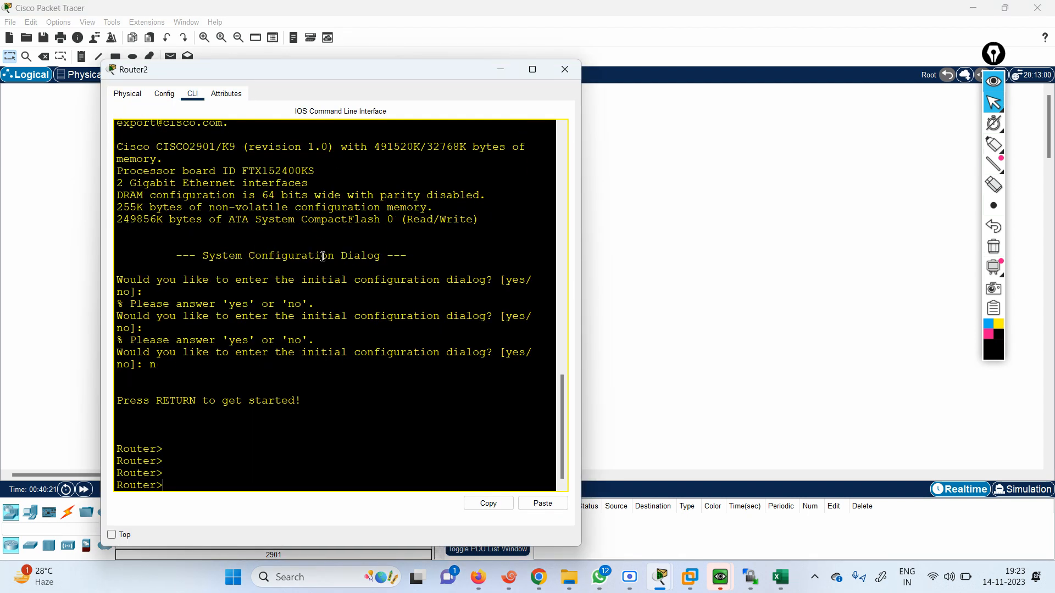
{"action": "type", "text": "en"}
{"action": "key", "text": "Return"}
{"action": "type", "text": "conf te"}
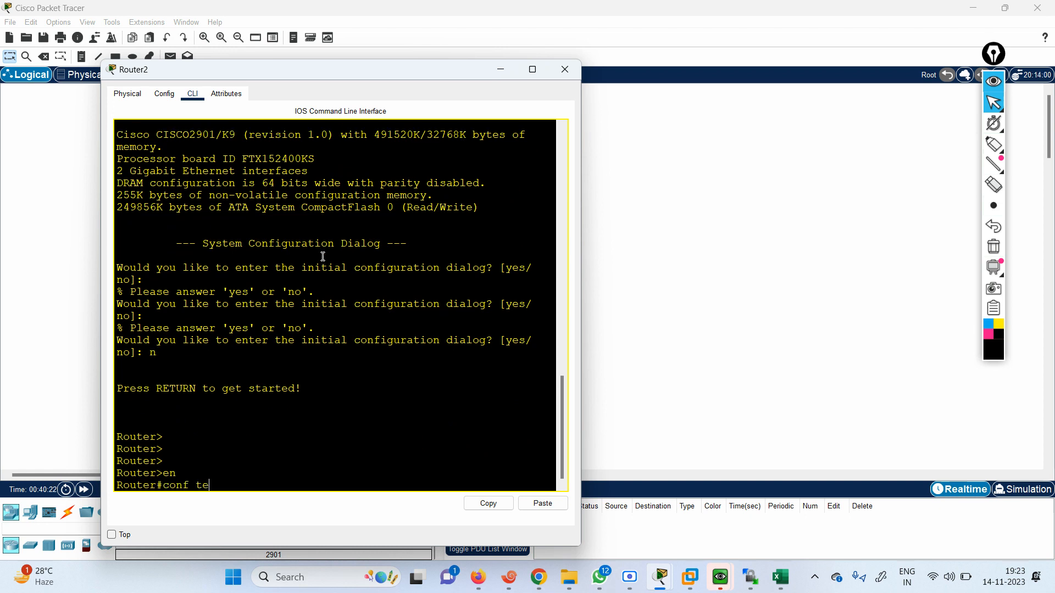
{"action": "key", "text": "Return"}
{"action": "type", "text": "host"}
{"action": "key", "text": "Tab"}
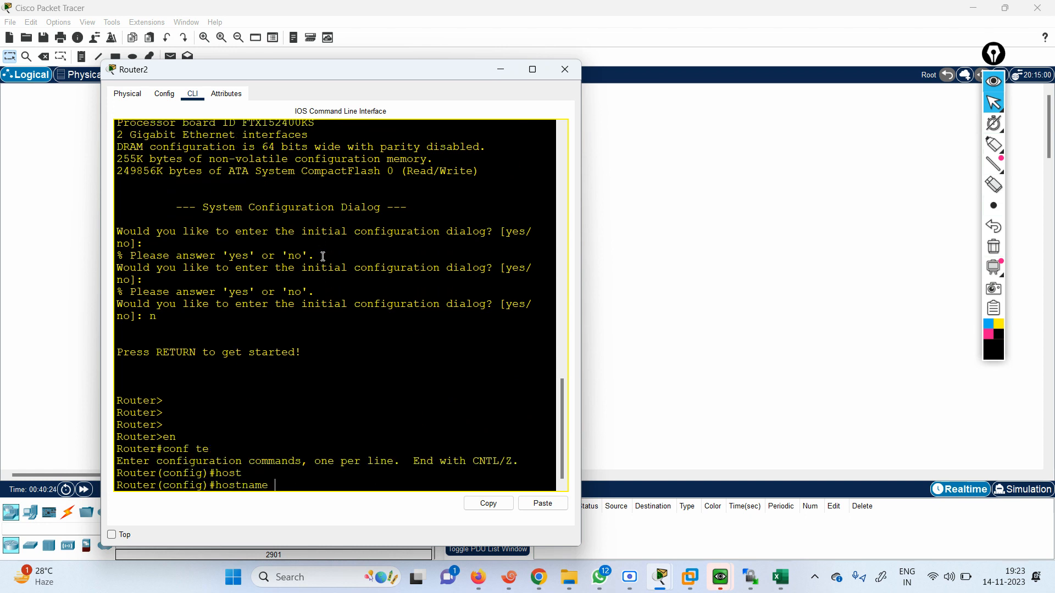
{"action": "type", "text": "FIREWALLCAFE"}
{"action": "key", "text": "Return"}
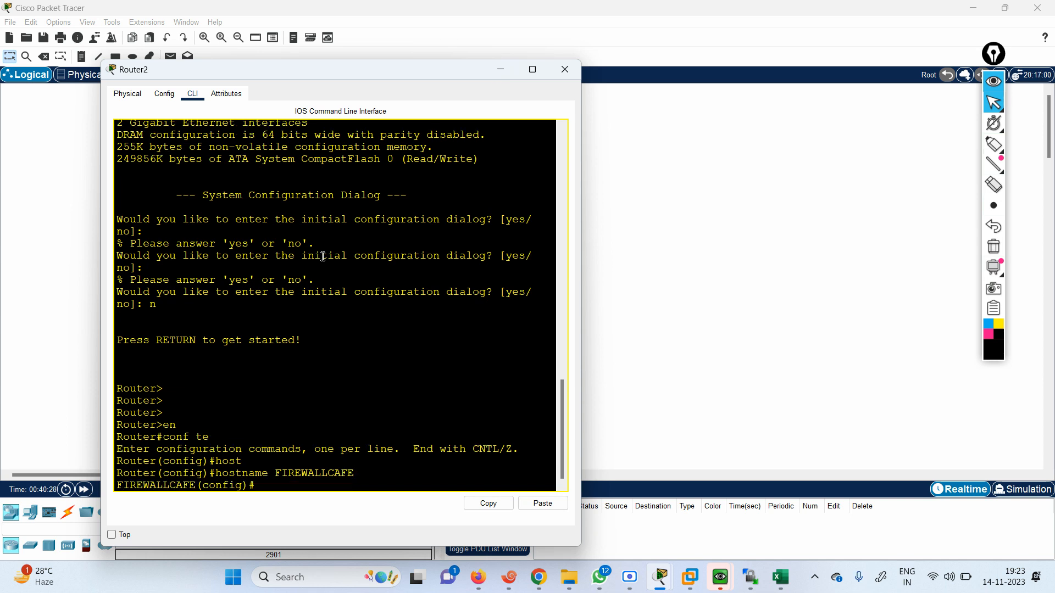
{"action": "key", "text": "Return"}
{"action": "key", "text": "Return"}
{"action": "key", "text": "Return"}
{"action": "key", "text": "Return"}
{"action": "key", "text": "Return"}
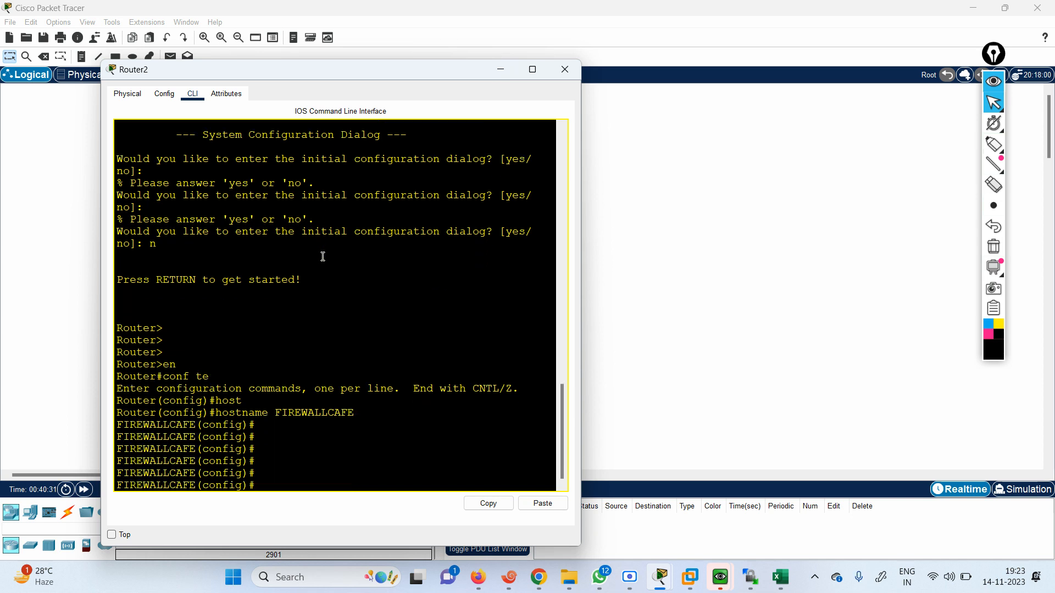
List the brief IP status of all interfaces from global configuration mode
{"action": "type", "text": "DIO SH"}
{"action": "key", "text": "BackSpace"}
{"action": "key", "text": "BackSpace"}
{"action": "key", "text": "BackSpace"}
{"action": "key", "text": "BackSpace"}
{"action": "type", "text": "O SH IP INT"}
{"action": "key", "text": "Return"}
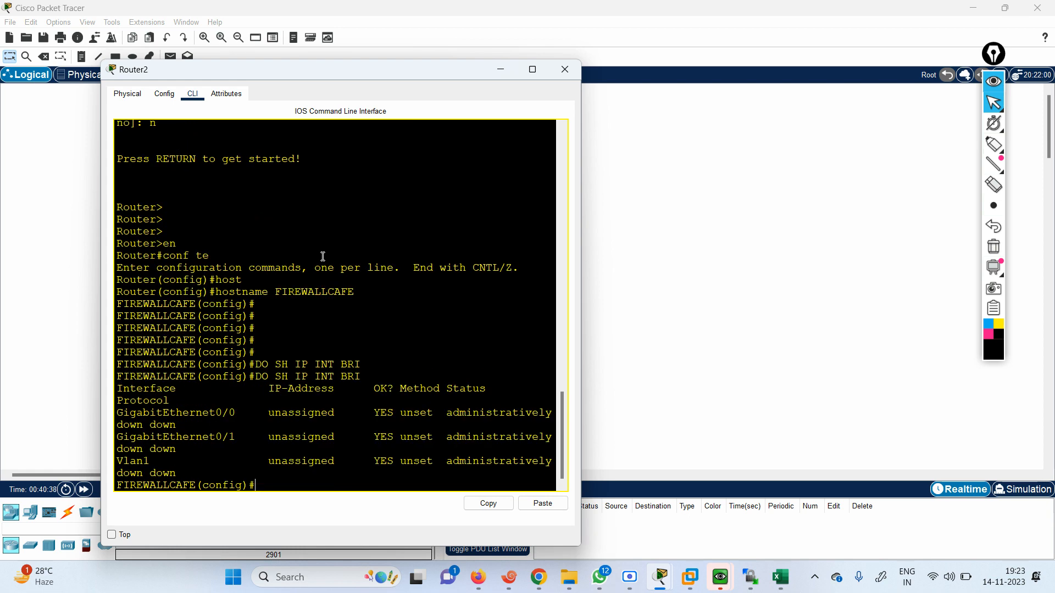
{"action": "key", "text": "Return"}
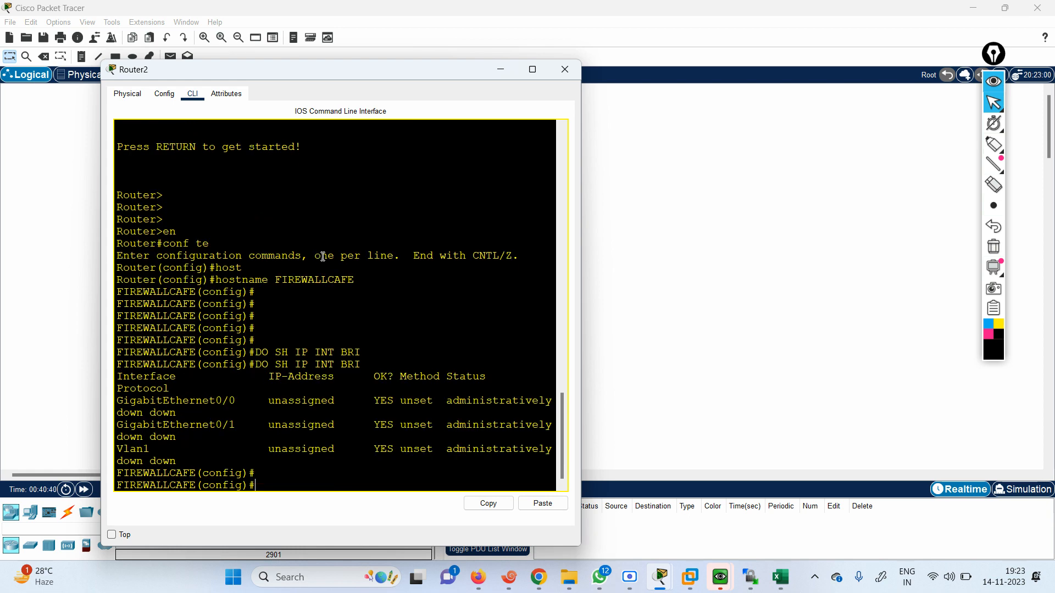
Assign IP address 1.1.1.1 with mask 255.255.255.0 to interface gigabitEthernet 0/0
{"action": "key", "text": "Return"}
{"action": "type", "text": "in"}
{"action": "key", "text": "Tab"}
{"action": "type", "text": "gi"}
{"action": "key", "text": "Tab"}
{"action": "type", "text": "0/0"}
{"action": "key", "text": "Return"}
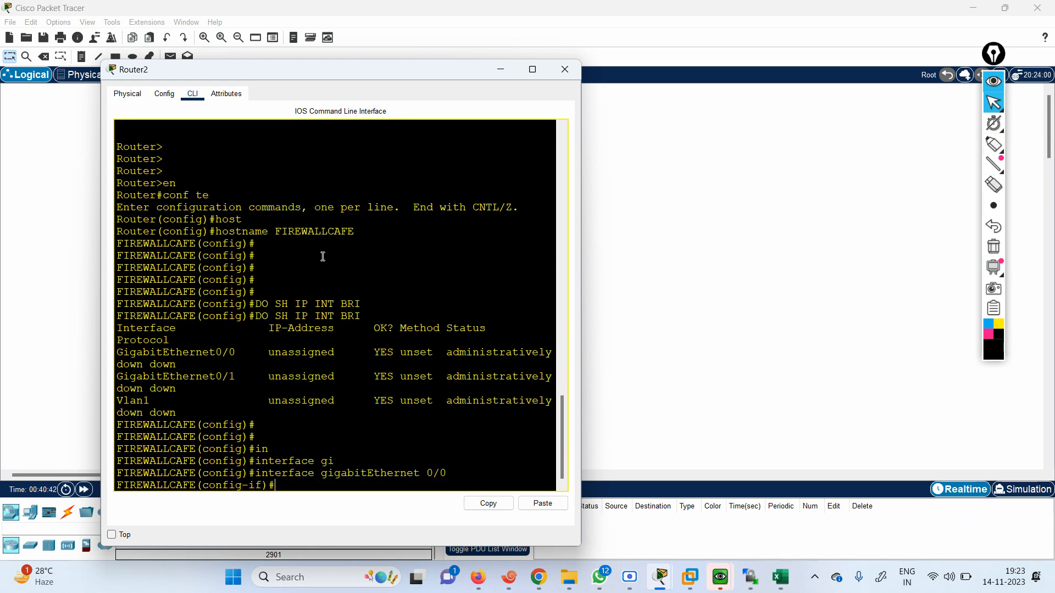
{"action": "type", "text": "ip add 1.1.1.1 255.255.255.0"}
{"action": "key", "text": "Return"}
Enable the gigabitEthernet 0/0 interface with no shutdown and return to global configuration mode
{"action": "type", "text": "no sh"}
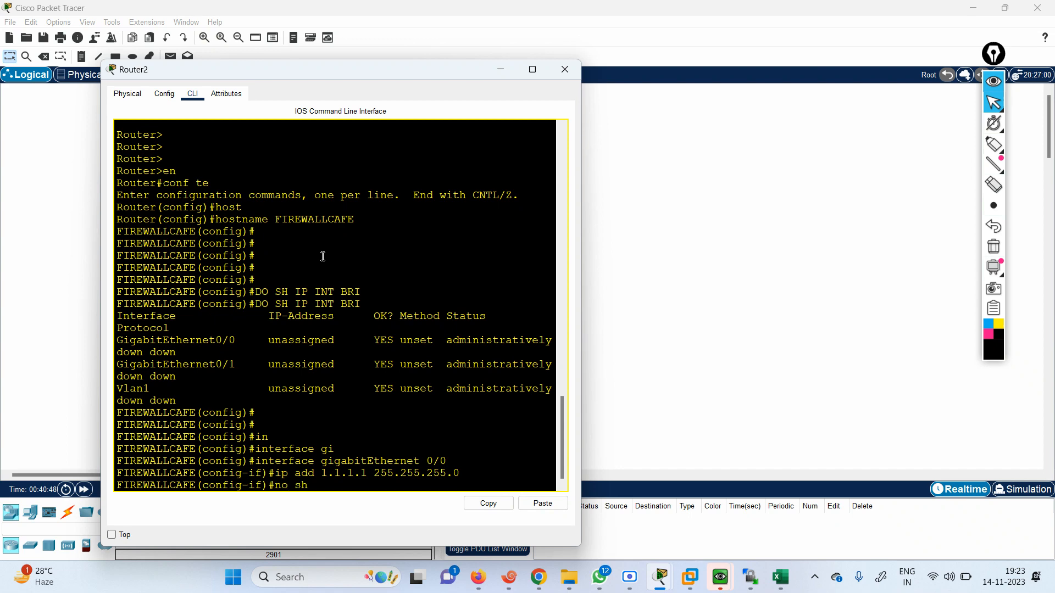
{"action": "key", "text": "Return"}
{"action": "key", "text": "Return"}
{"action": "key", "text": "Return"}
{"action": "key", "text": "Return"}
{"action": "key", "text": "Return"}
{"action": "key", "text": "Return"}
{"action": "key", "text": "Return"}
{"action": "key", "text": "Return"}
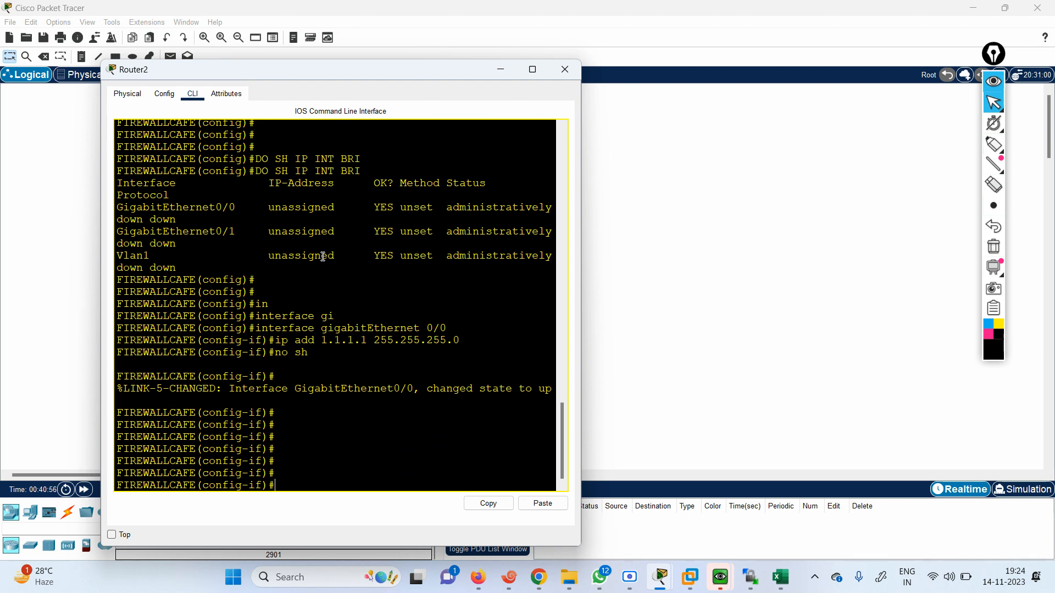
{"action": "key", "text": "Return"}
{"action": "key", "text": "Return"}
{"action": "key", "text": "Return"}
{"action": "key", "text": "Return"}
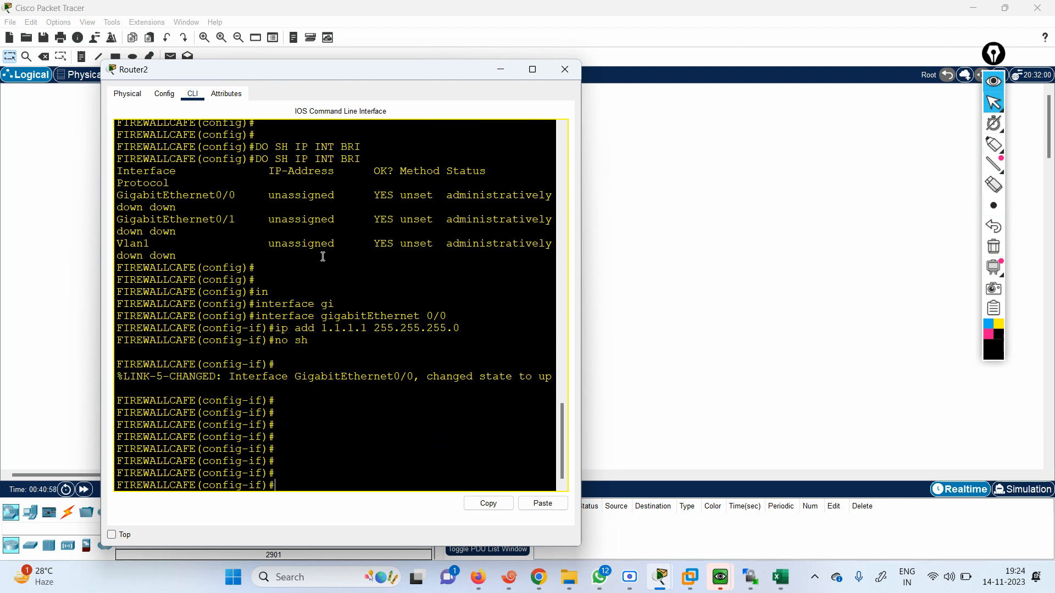
{"action": "type", "text": "exit"}
{"action": "key", "text": "Return"}
{"action": "key", "text": "Return"}
{"action": "key", "text": "Return"}
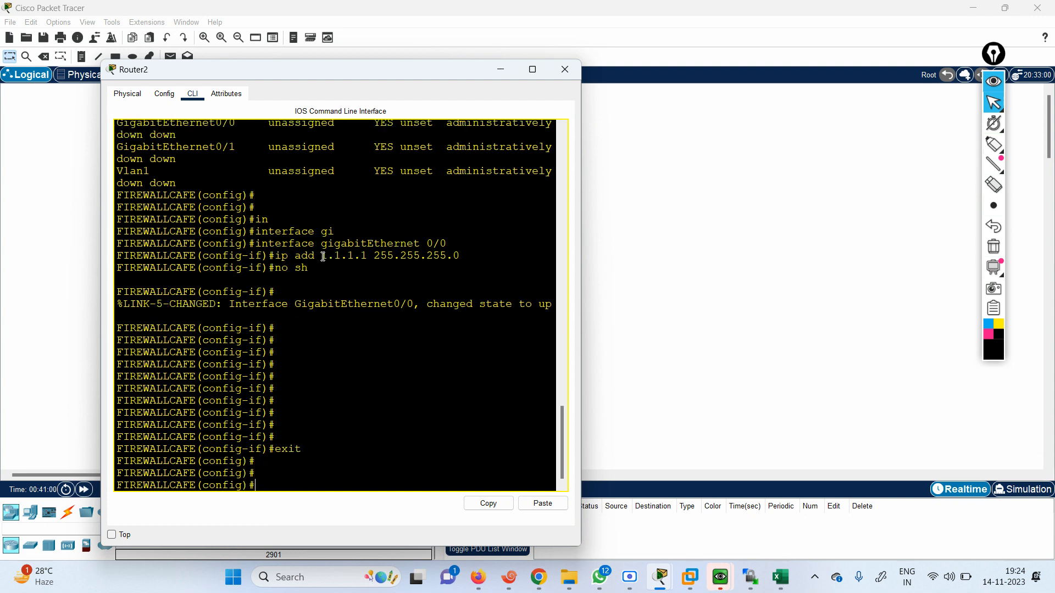
Set the router's enable secret password and exit to privileged EXEC mode
{"action": "type", "text": "wr"}
{"action": "key", "text": "BackSpace"}
{"action": "key", "text": "BackSpace"}
{"action": "type", "text": "en"}
{"action": "key", "text": "Tab"}
{"action": "type", "text": "a"}
{"action": "key", "text": "Tab"}
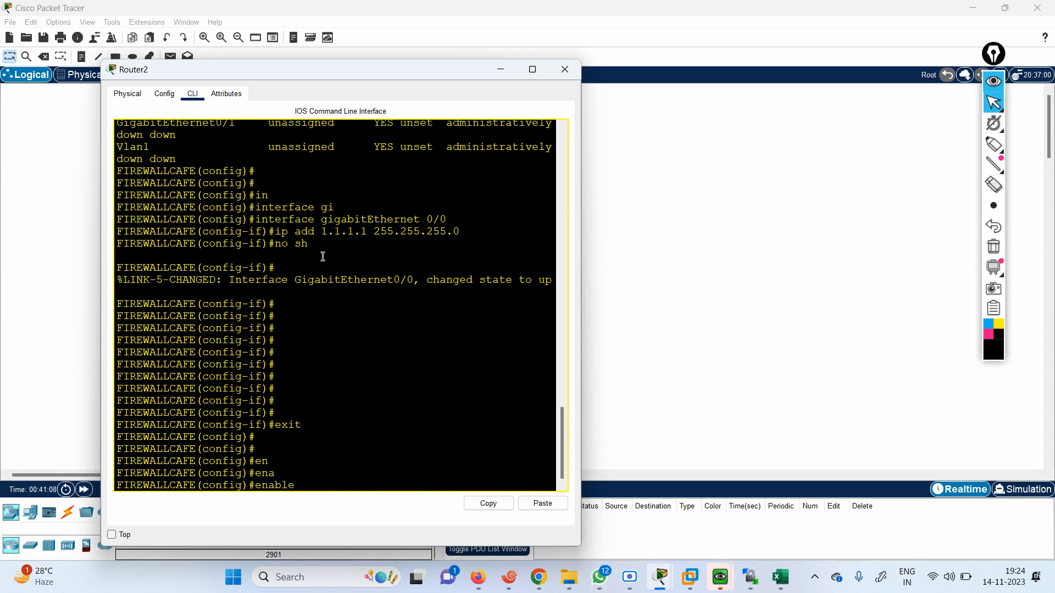
{"action": "type", "text": "se"}
{"action": "key", "text": "Tab"}
{"action": "type", "text": "123"}
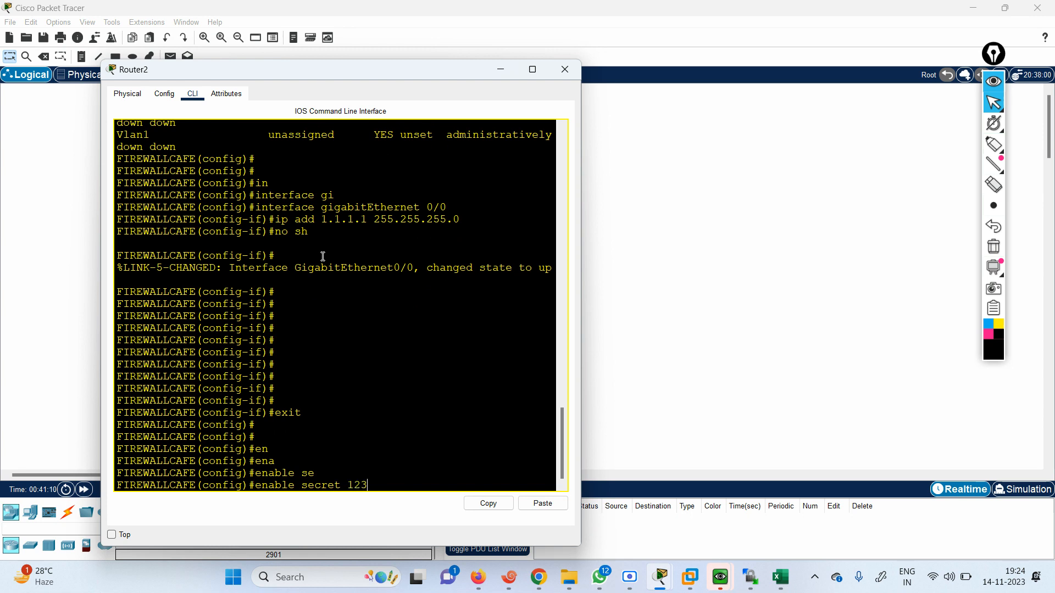
{"action": "key", "text": "Return"}
{"action": "key", "text": "Return"}
{"action": "key", "text": "Return"}
{"action": "key", "text": "Return"}
{"action": "key", "text": "Return"}
{"action": "type", "text": "e"}
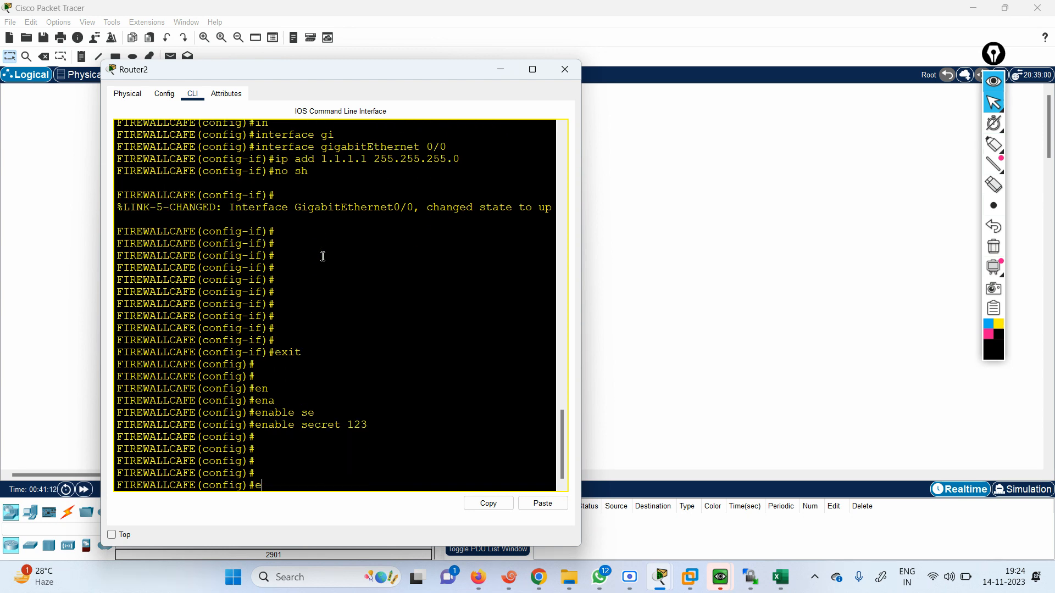
{"action": "type", "text": "xit"}
{"action": "key", "text": "Return"}
{"action": "key", "text": "Return"}
{"action": "key", "text": "Return"}
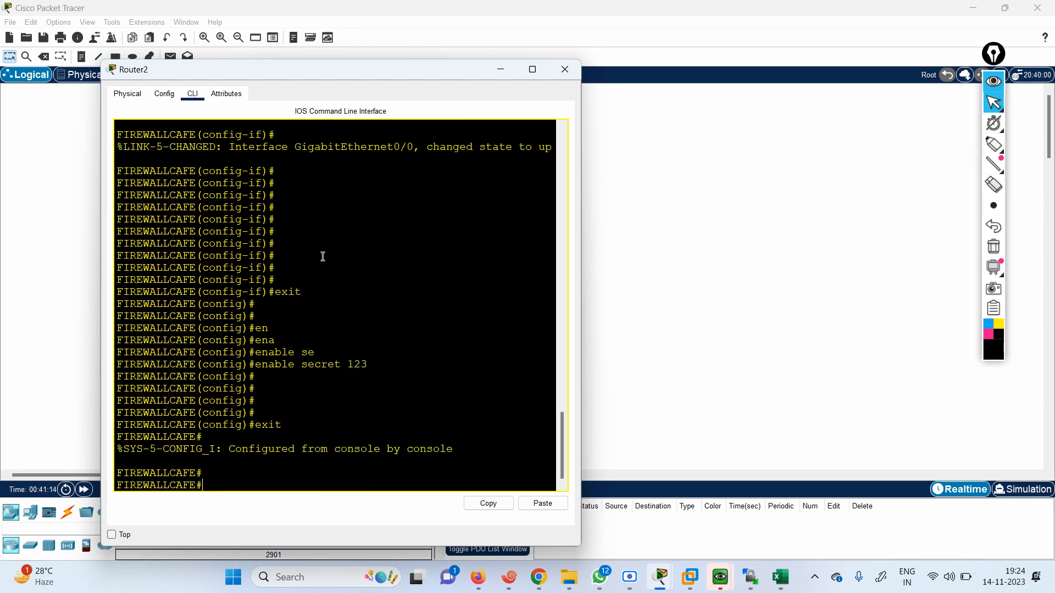
Copy running-config to startup-config, accepting the default destination filename
{"action": "type", "text": "c"}
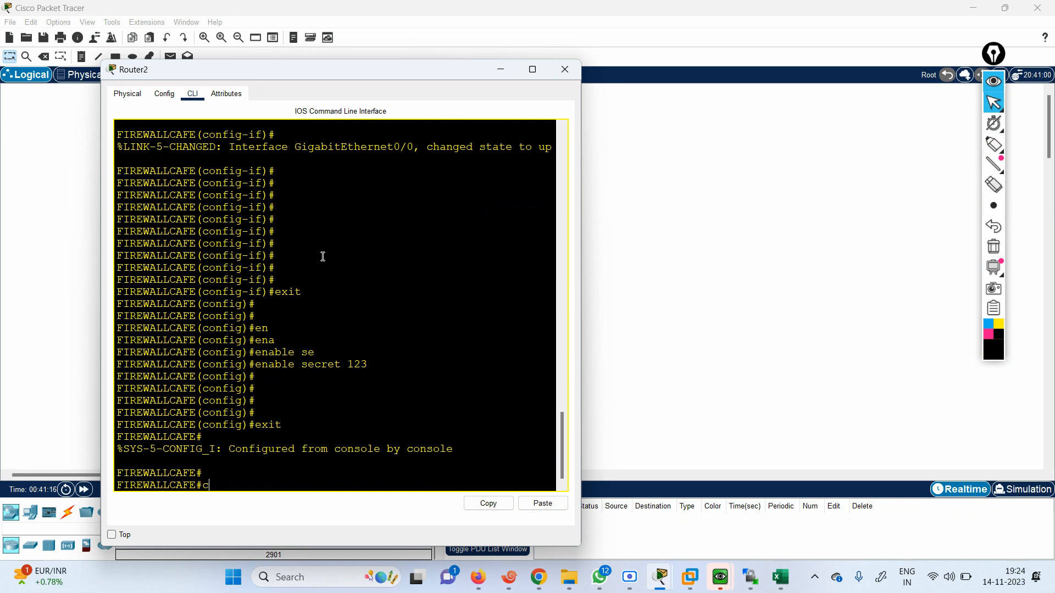
{"action": "type", "text": "on"}
{"action": "key", "text": "Tab"}
{"action": "type", "text": "f"}
{"action": "key", "text": "Tab"}
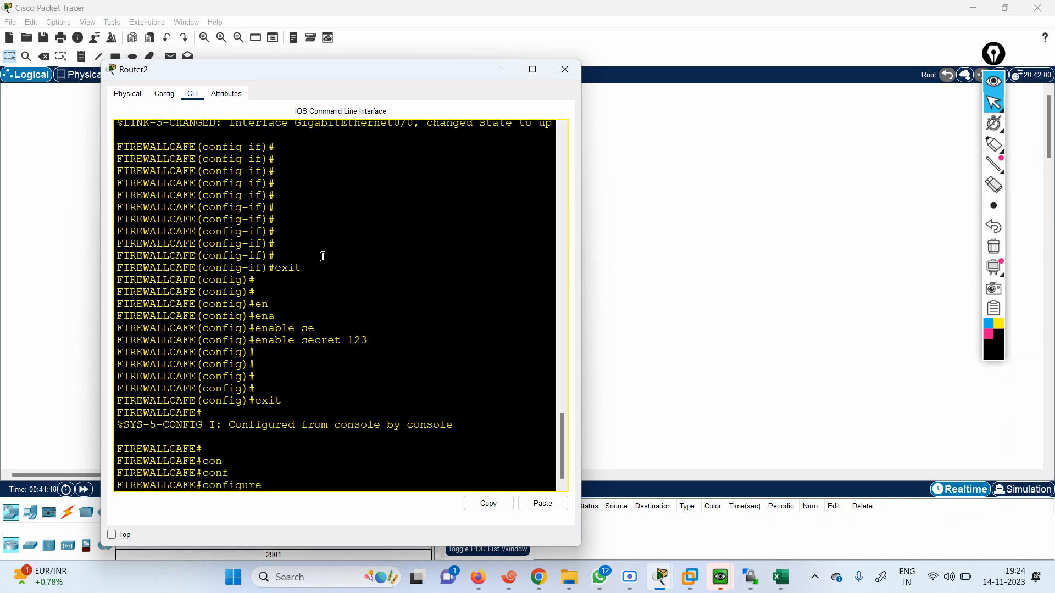
{"action": "key", "text": "BackSpace"}
{"action": "key", "text": "BackSpace"}
{"action": "key", "text": "BackSpace"}
{"action": "key", "text": "BackSpace"}
{"action": "key", "text": "BackSpace"}
{"action": "key", "text": "BackSpace"}
{"action": "key", "text": "BackSpace"}
{"action": "key", "text": "BackSpace"}
{"action": "key", "text": "BackSpace"}
{"action": "key", "text": "BackSpace"}
{"action": "type", "text": "cop"}
{"action": "key", "text": "Tab"}
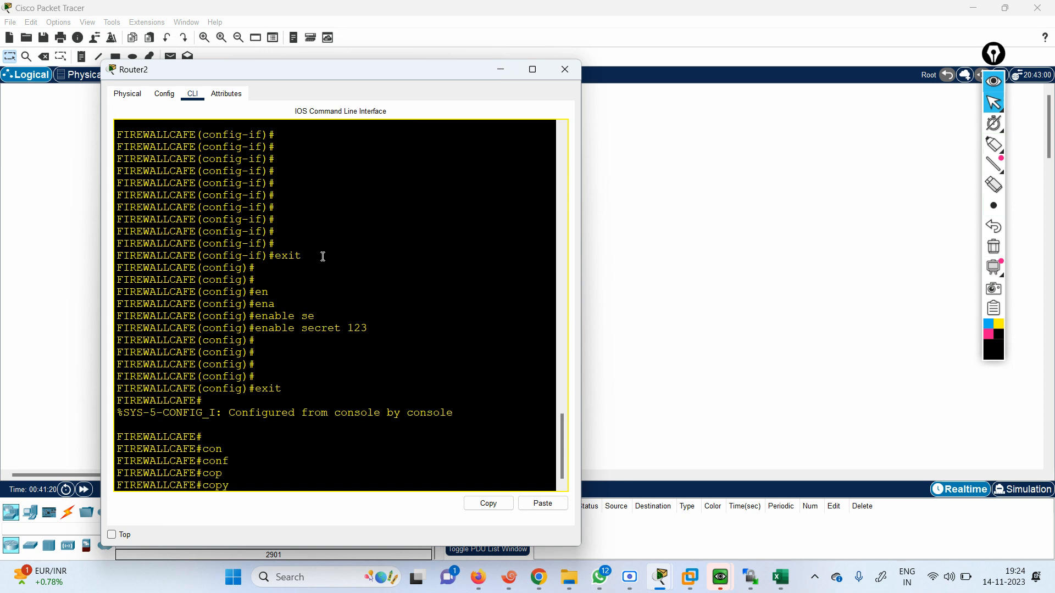
{"action": "type", "text": "ru"}
{"action": "key", "text": "Tab"}
{"action": "type", "text": "st"}
{"action": "key", "text": "Tab"}
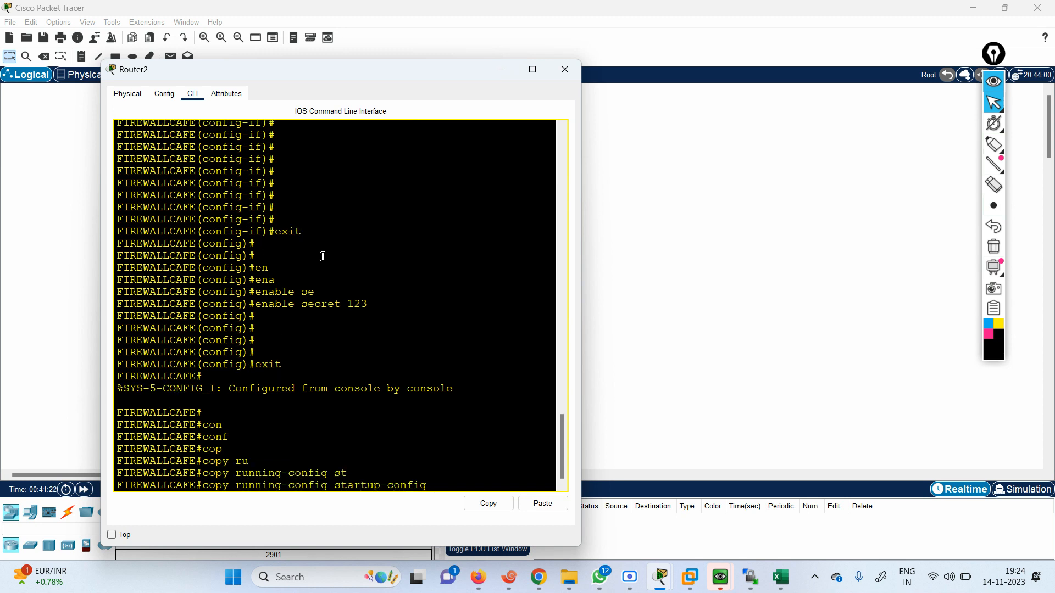
{"action": "key", "text": "Return"}
{"action": "key", "text": "Return"}
{"action": "key", "text": "Return"}
{"action": "key", "text": "Return"}
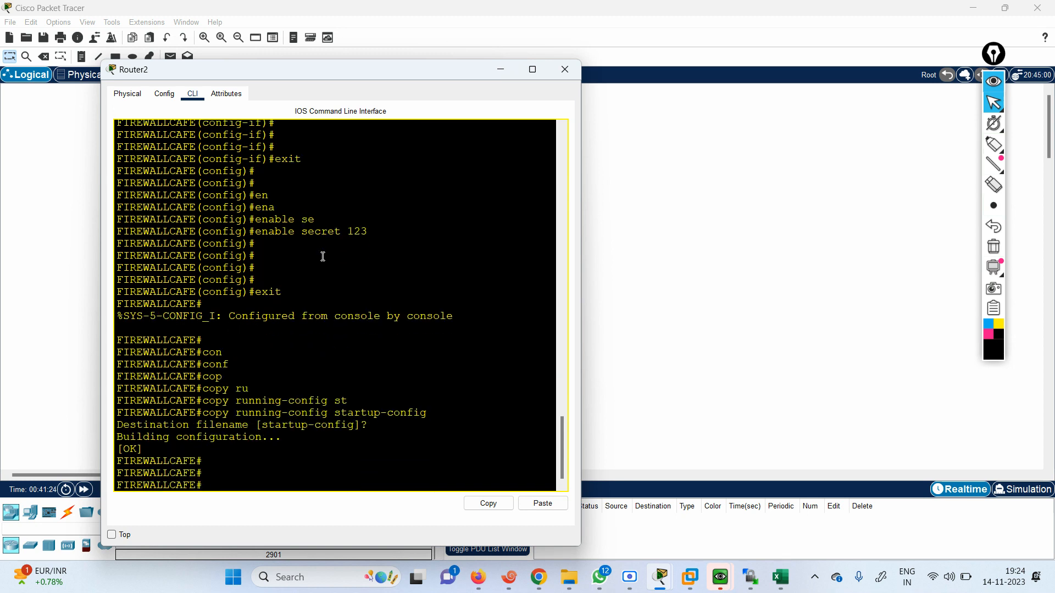
Save the router configuration once more with the wr command
{"action": "type", "text": "wr"}
{"action": "key", "text": "Return"}
{"action": "key", "text": "Return"}
{"action": "key", "text": "Return"}
{"action": "key", "text": "Return"}
{"action": "key", "text": "Return"}
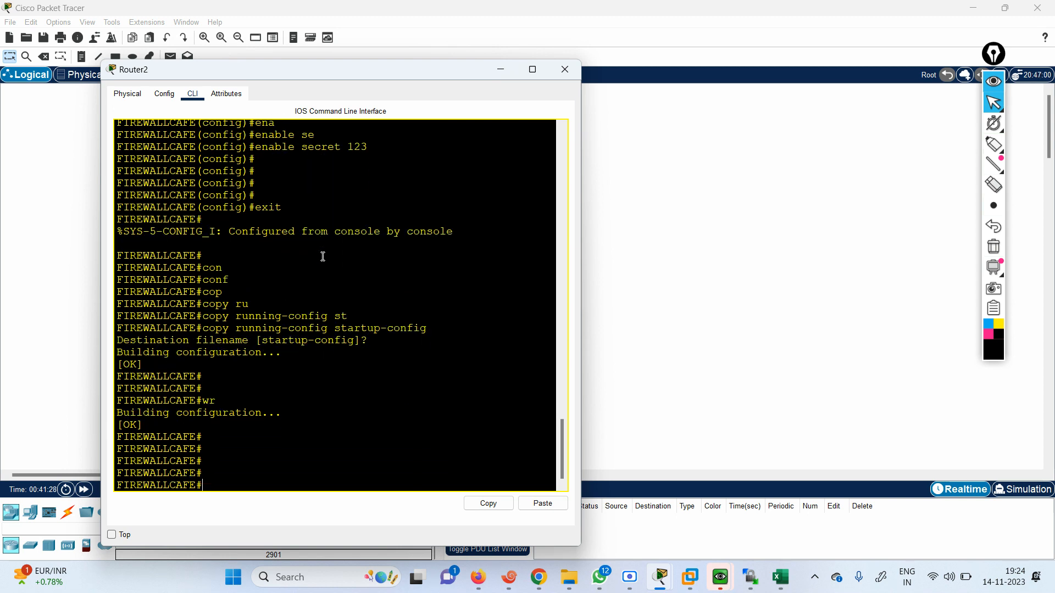
Log out of the console session and reconnect to the FIREWALLCAFE user EXEC prompt
{"action": "type", "text": "exit"}
{"action": "key", "text": "Return"}
{"action": "key", "text": "Return"}
{"action": "key", "text": "Return"}
{"action": "key", "text": "Return"}
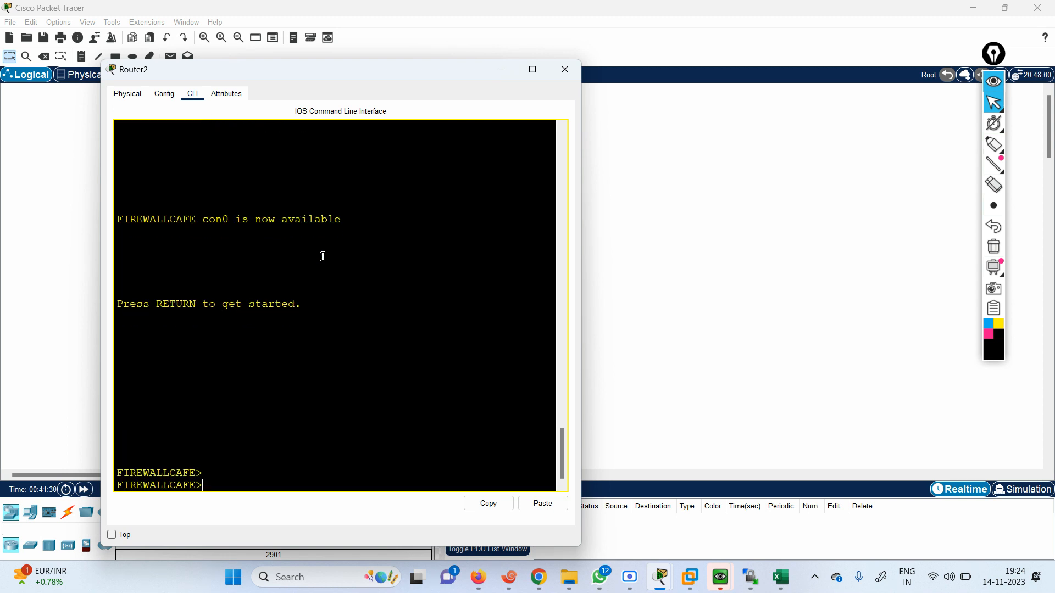
{"action": "type", "text": "exit"}
{"action": "key", "text": "Return"}
{"action": "key", "text": "Return"}
{"action": "key", "text": "Return"}
{"action": "key", "text": "Return"}
{"action": "key", "text": "Return"}
{"action": "key", "text": "Return"}
{"action": "type", "text": "exit"}
{"action": "key", "text": "Return"}
{"action": "key", "text": "Return"}
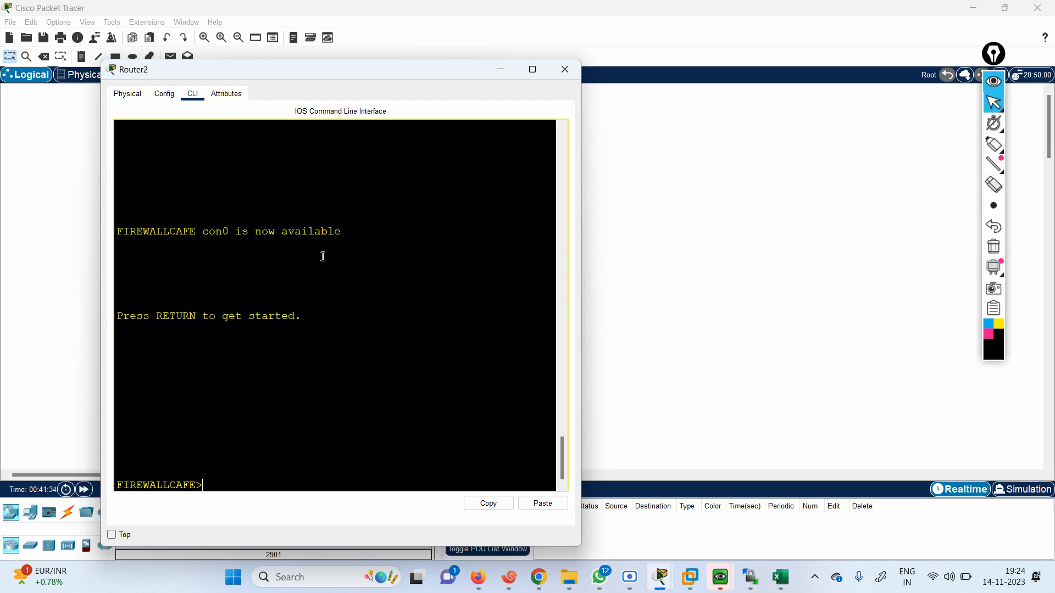
{"action": "key", "text": "Return"}
{"action": "key", "text": "Return"}
{"action": "key", "text": "Return"}
{"action": "key", "text": "Return"}
{"action": "key", "text": "Return"}
{"action": "key", "text": "Return"}
{"action": "key", "text": "Return"}
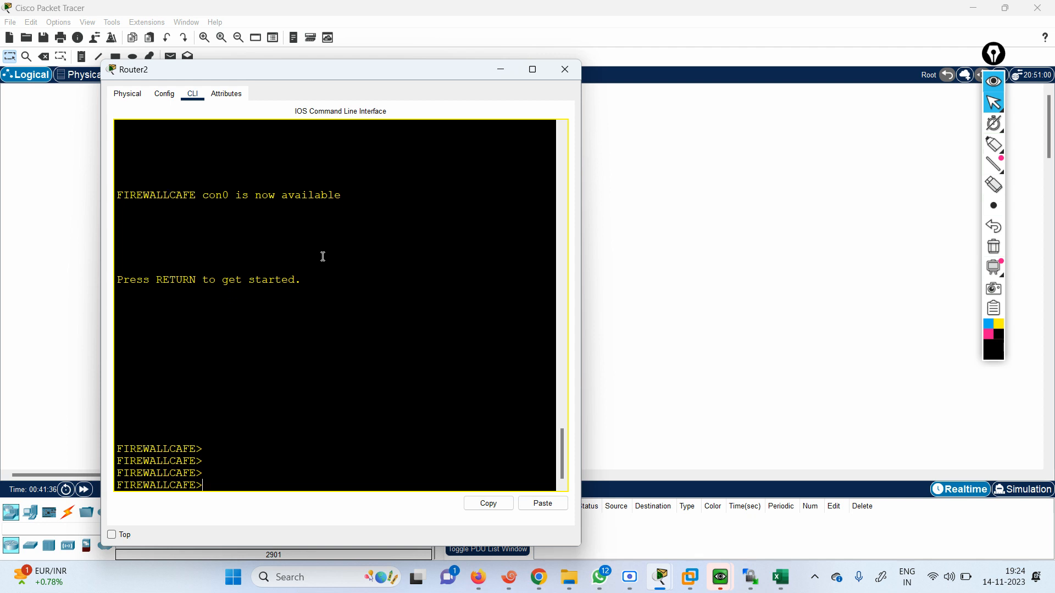
Try to enter privileged EXEC mode with blank passwords, and request privileged access again
{"action": "key", "text": "Return"}
{"action": "key", "text": "Return"}
{"action": "key", "text": "Return"}
{"action": "key", "text": "Return"}
{"action": "key", "text": "Return"}
{"action": "key", "text": "Return"}
{"action": "key", "text": "Return"}
{"action": "key", "text": "Return"}
{"action": "key", "text": "Return"}
{"action": "key", "text": "Return"}
{"action": "key", "text": "Return"}
{"action": "key", "text": "Return"}
{"action": "key", "text": "Return"}
{"action": "key", "text": "Return"}
{"action": "key", "text": "Return"}
{"action": "key", "text": "Return"}
{"action": "key", "text": "Return"}
{"action": "key", "text": "Return"}
{"action": "key", "text": "Return"}
{"action": "key", "text": "Return"}
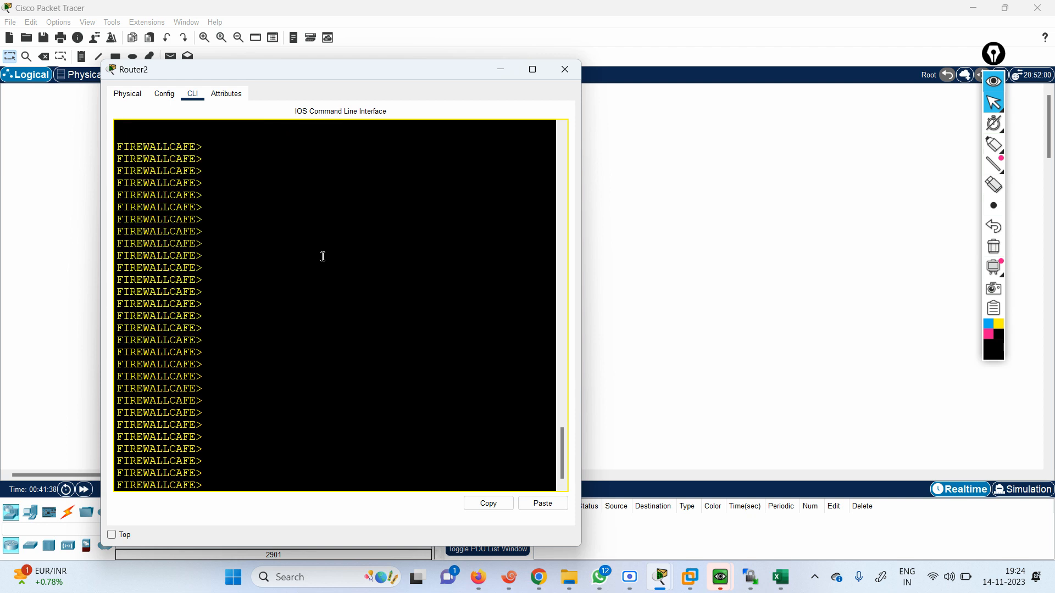
{"action": "type", "text": "en"}
{"action": "key", "text": "Return"}
{"action": "key", "text": "Return"}
{"action": "key", "text": "Return"}
{"action": "key", "text": "Return"}
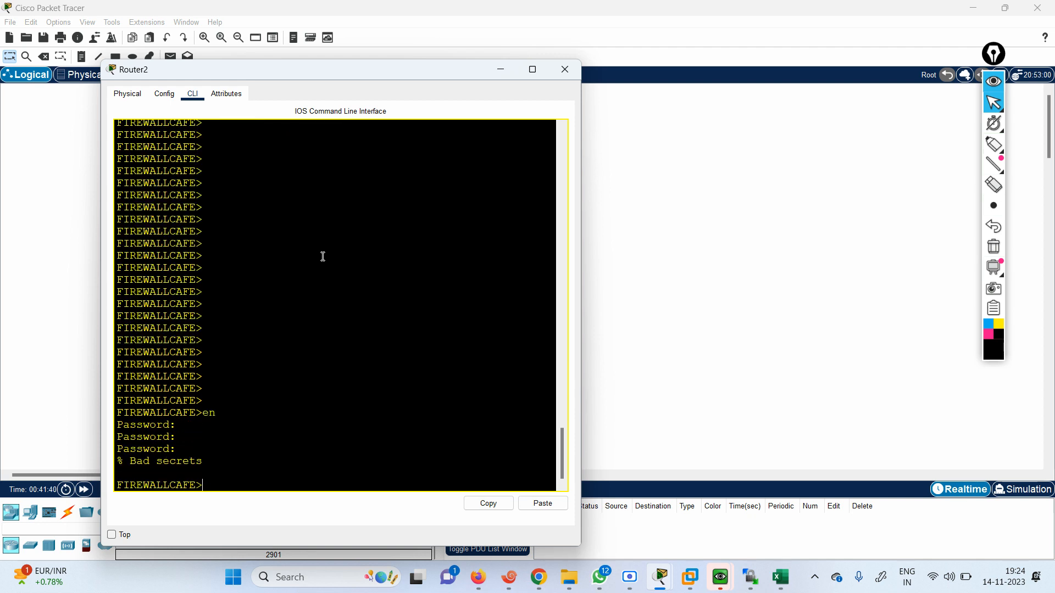
{"action": "type", "text": "en"}
{"action": "key", "text": "Return"}
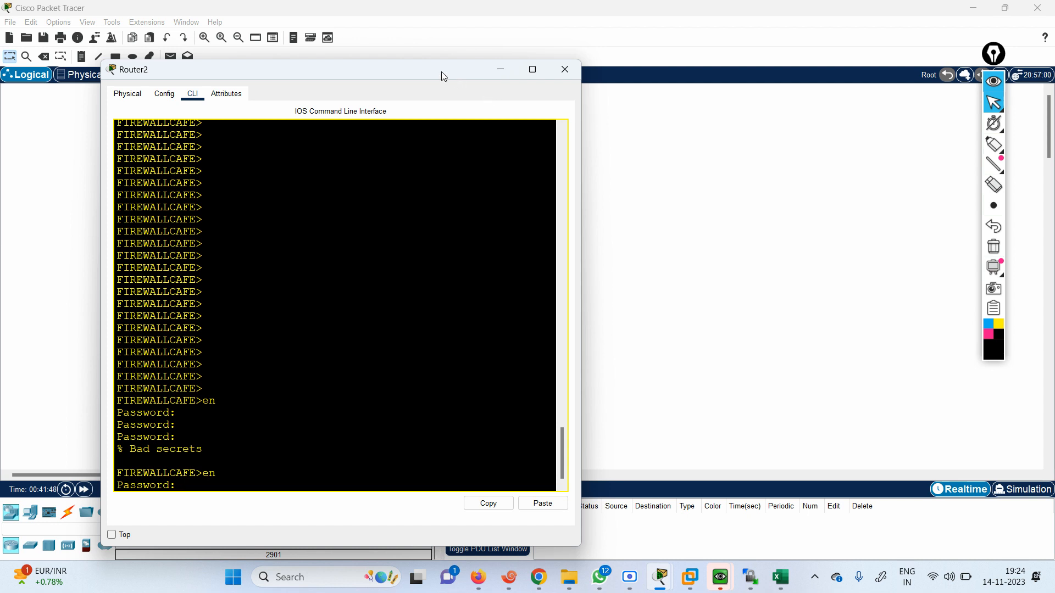
Show the router's physical device view in a maximized window and zoom in on the chassis
{"action": "left_click_drag", "start_coordinate": [444, 75], "coordinate": [802, 32]}
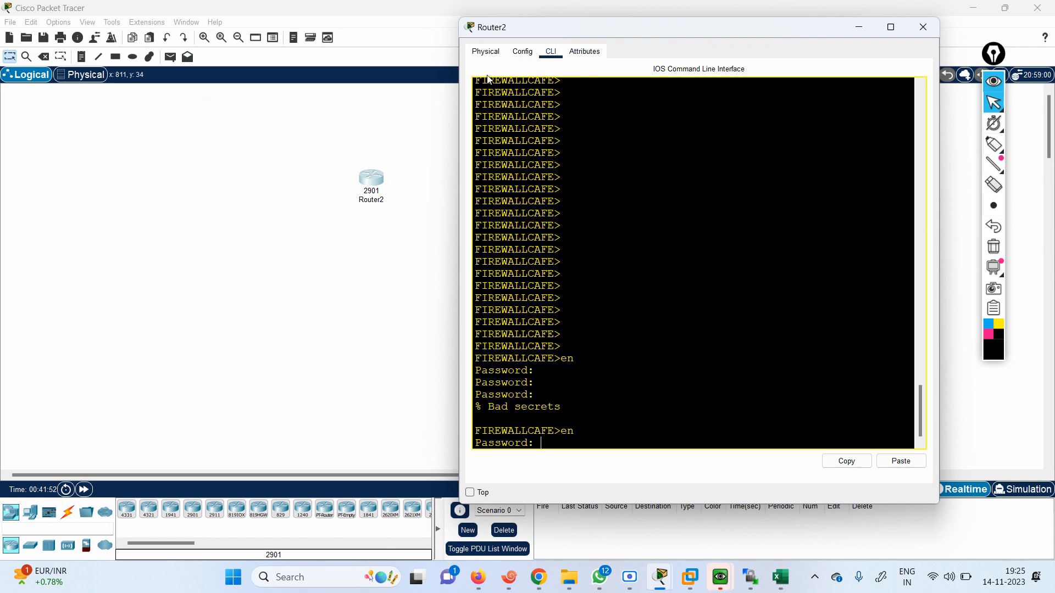
{"action": "left_click", "coordinate": [486, 52]}
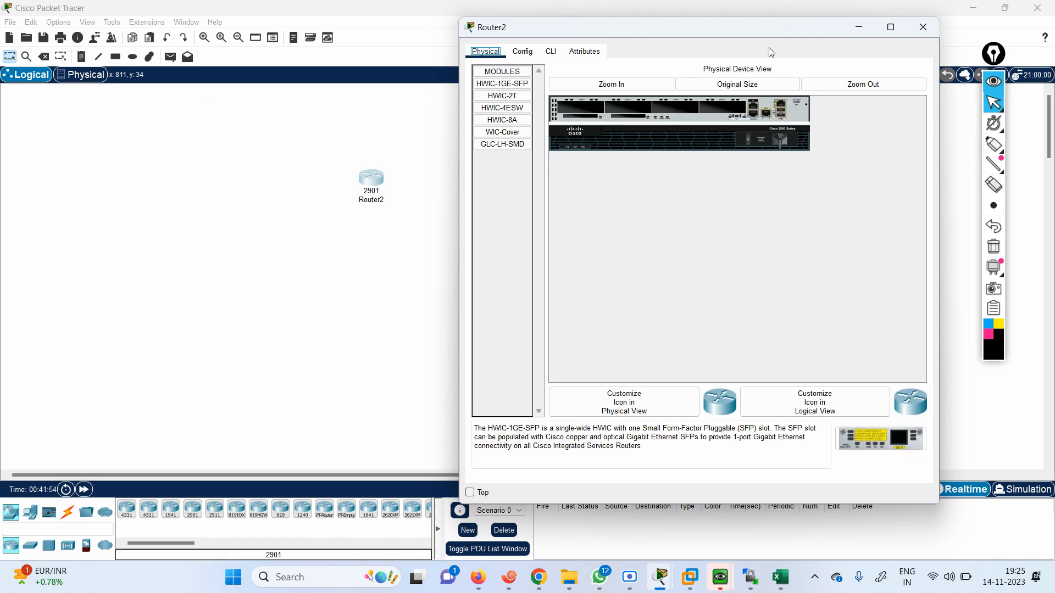
{"action": "left_click", "coordinate": [890, 27]}
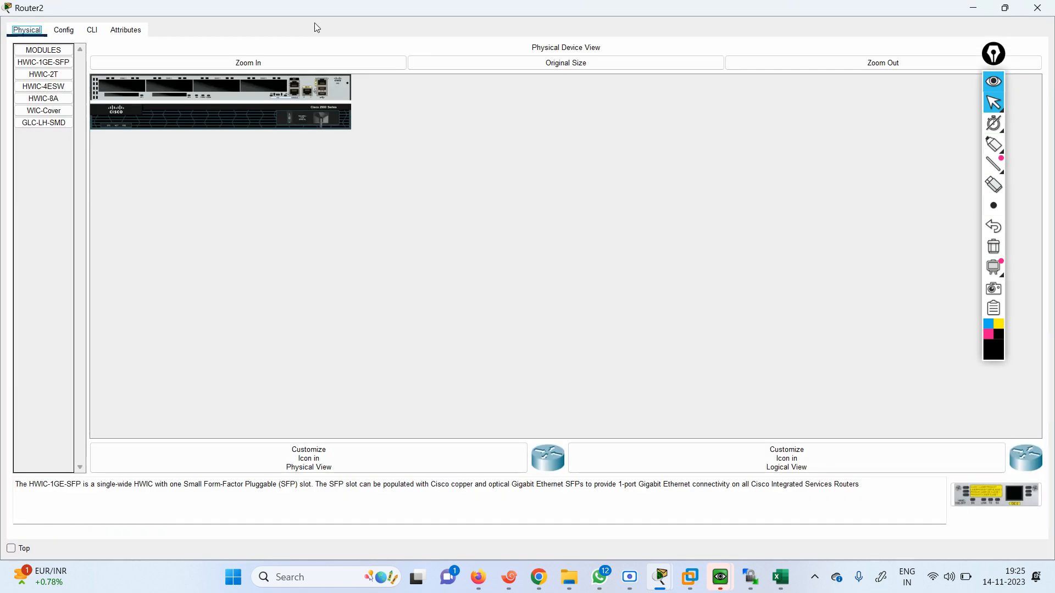
{"action": "left_click", "coordinate": [226, 62]}
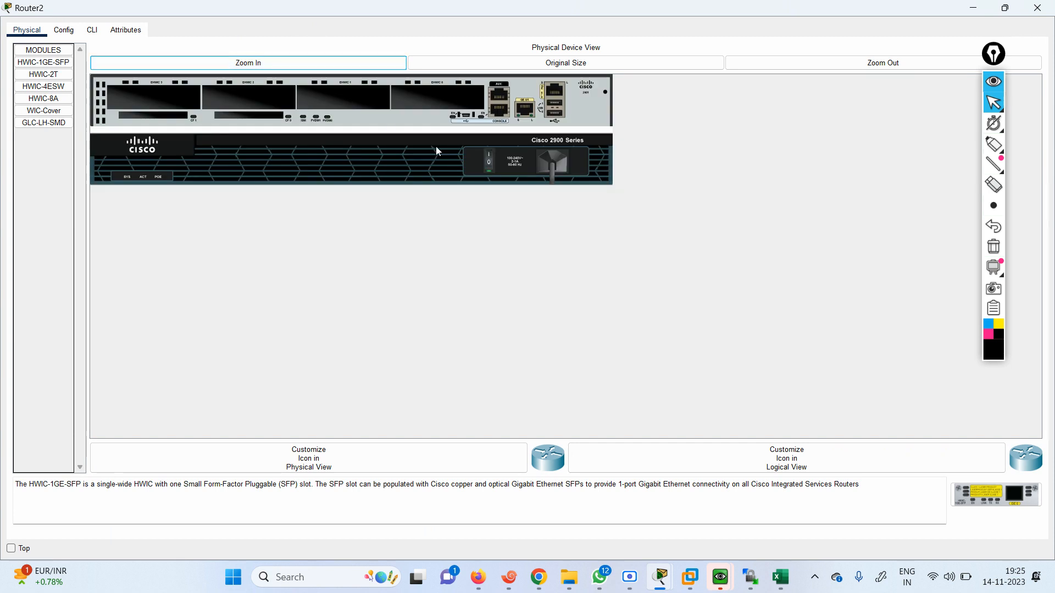
Switch the router's power off and on again, and display its boot output in the CLI
{"action": "left_click", "coordinate": [487, 165]}
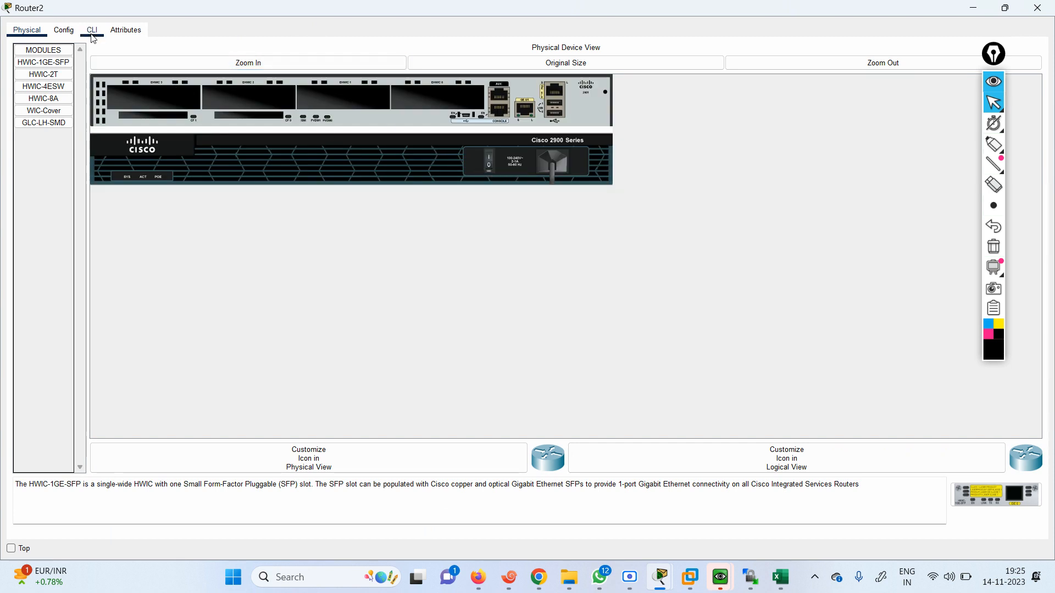
{"action": "left_click", "coordinate": [92, 33]}
{"action": "left_click", "coordinate": [561, 296]}
{"action": "left_click", "coordinate": [489, 163]}
{"action": "left_click", "coordinate": [93, 30]}
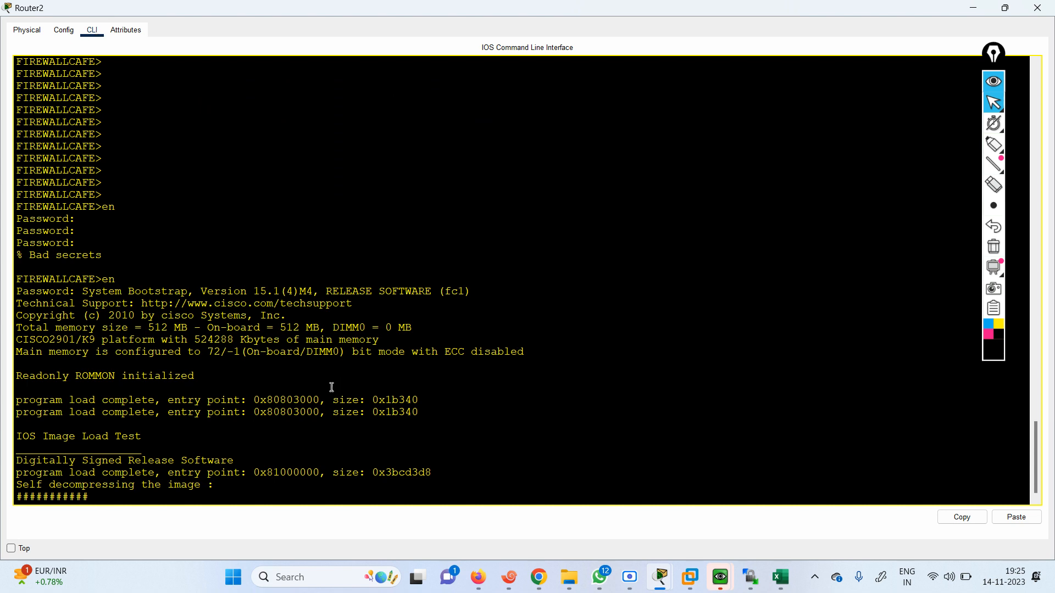
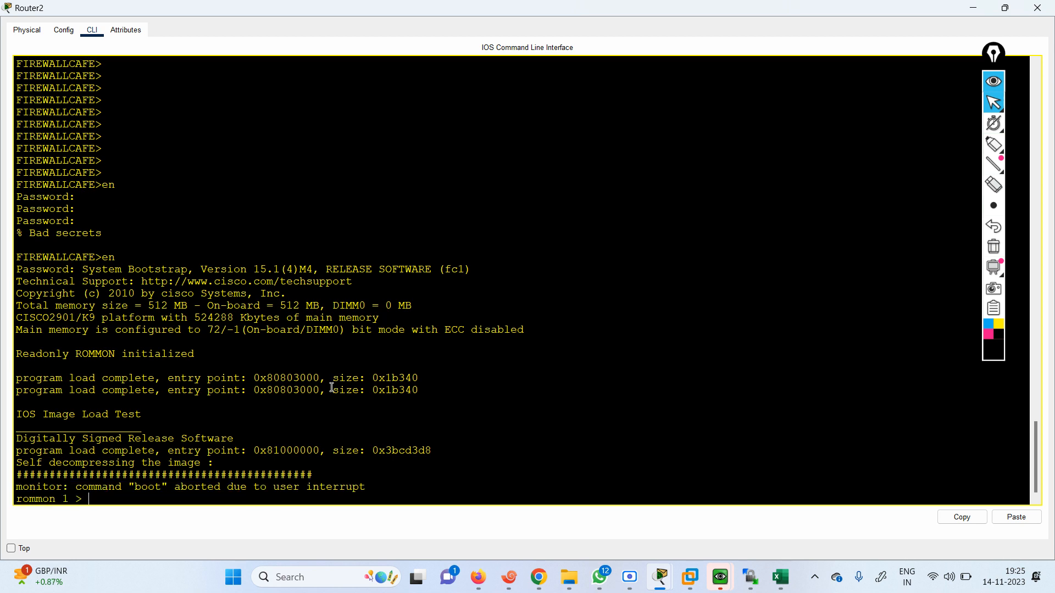
List the commands available at the ROMMON prompt
{"action": "key", "text": "Return"}
{"action": "key", "text": "Return"}
{"action": "key", "text": "Return"}
{"action": "key", "text": "Return"}
{"action": "key", "text": "Return"}
{"action": "key", "text": "Return"}
{"action": "key", "text": "Return"}
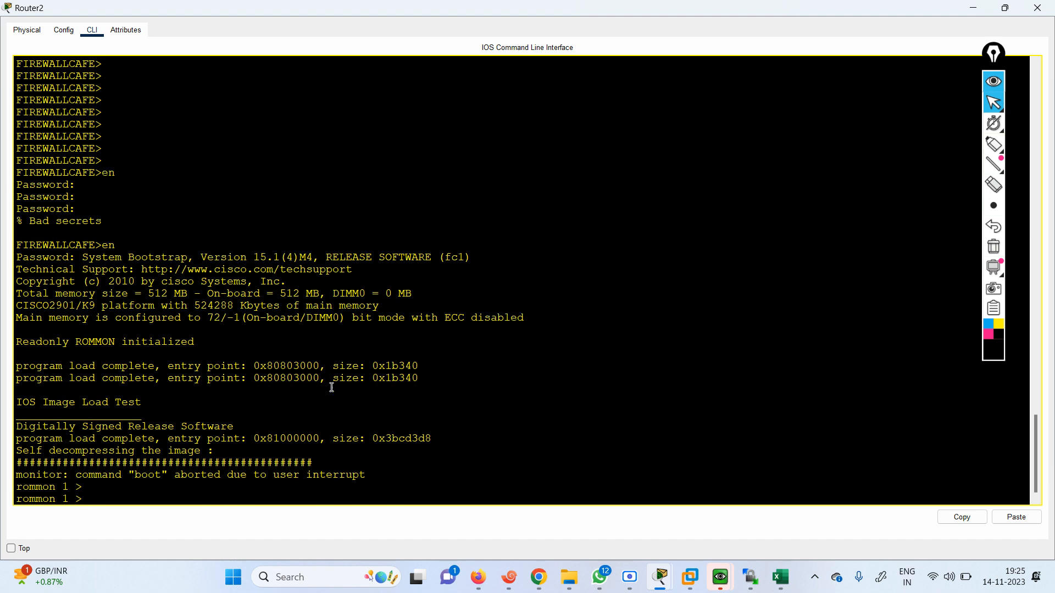
{"action": "key", "text": "Return"}
{"action": "key", "text": "Return"}
{"action": "key", "text": "Return"}
{"action": "key", "text": "Return"}
{"action": "key", "text": "Return"}
{"action": "key", "text": "Return"}
{"action": "key", "text": "Return"}
{"action": "key", "text": "Return"}
{"action": "key", "text": "Return"}
{"action": "key", "text": "Return"}
{"action": "key", "text": "Return"}
{"action": "key", "text": "Return"}
{"action": "key", "text": "Return"}
{"action": "key", "text": "Return"}
{"action": "key", "text": "Return"}
{"action": "key", "text": "Return"}
{"action": "key", "text": "Return"}
{"action": "key", "text": "Return"}
{"action": "key", "text": "Return"}
{"action": "key", "text": "Return"}
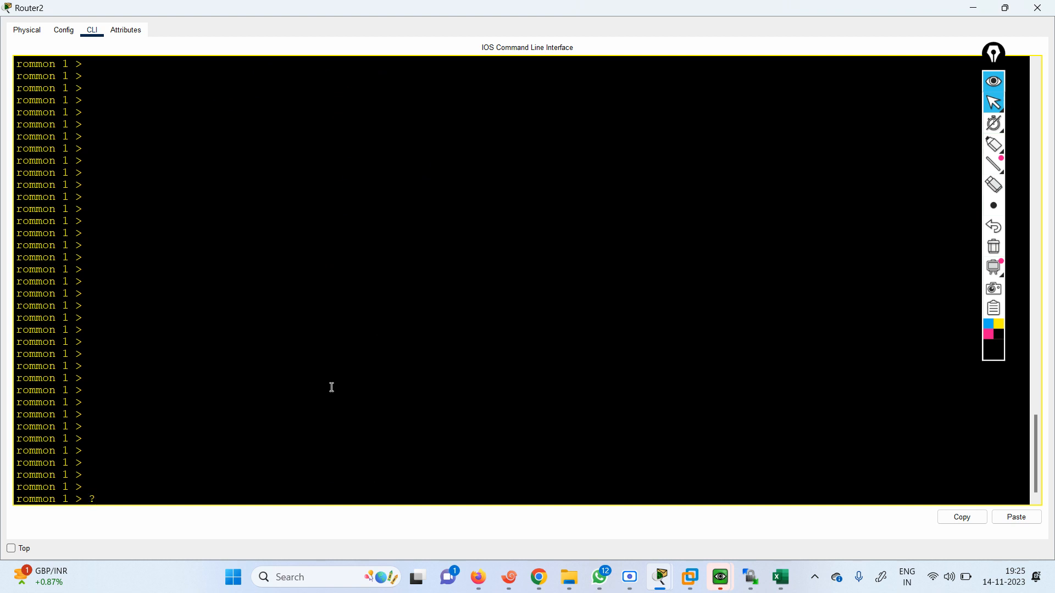
{"action": "type", "text": "?"}
{"action": "key", "text": "Return"}
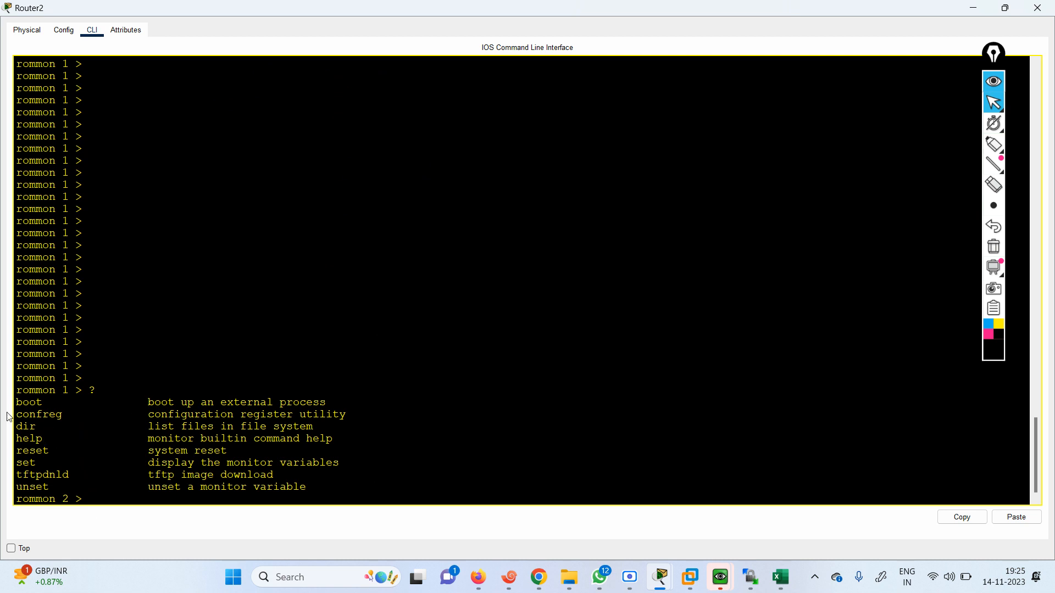
Highlight the confreg and tftpdnld entries in the ROMMON command list and return to a clear prompt
{"action": "left_click_drag", "start_coordinate": [17, 403], "coordinate": [24, 440]}
{"action": "left_click", "coordinate": [75, 448]}
{"action": "left_click_drag", "start_coordinate": [22, 414], "coordinate": [63, 415]}
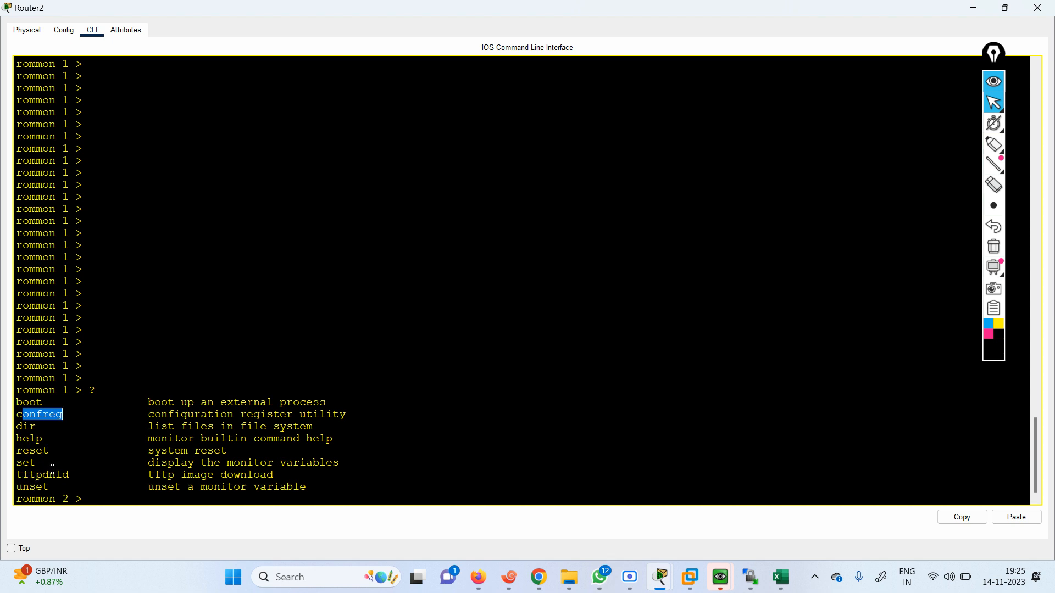
{"action": "left_click", "coordinate": [78, 473]}
{"action": "left_click_drag", "start_coordinate": [78, 473], "coordinate": [16, 474]}
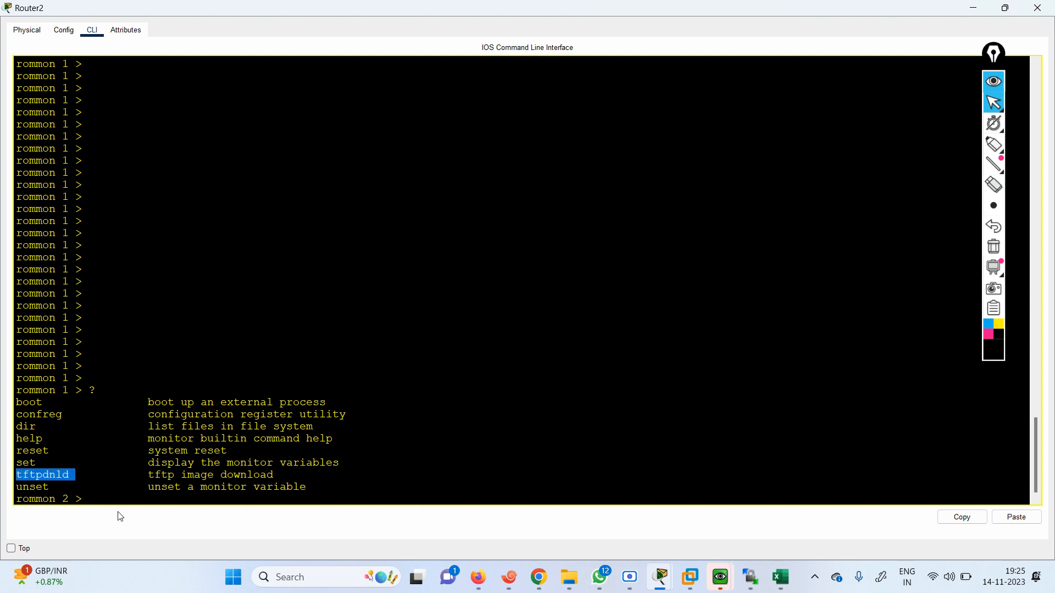
{"action": "key", "text": "Return"}
{"action": "key", "text": "Return"}
{"action": "key", "text": "Return"}
{"action": "key", "text": "Return"}
{"action": "key", "text": "Return"}
{"action": "key", "text": "Return"}
{"action": "key", "text": "Return"}
{"action": "key", "text": "Return"}
{"action": "key", "text": "Return"}
{"action": "key", "text": "Return"}
{"action": "key", "text": "Return"}
{"action": "key", "text": "Return"}
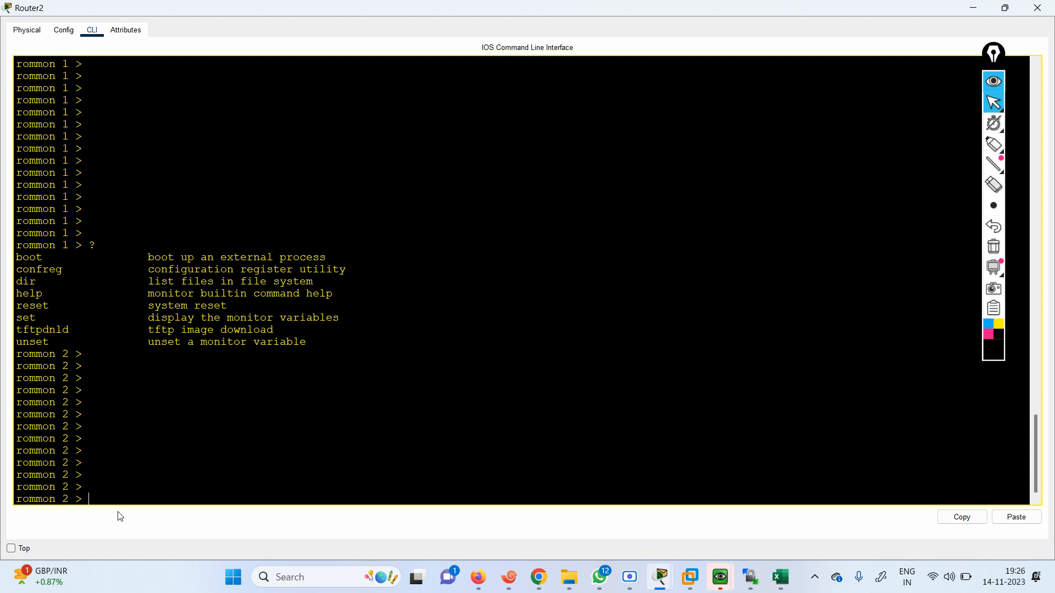
Set the configuration register to 2142 from ROMMON with the confreg command
{"action": "type", "text": "confreg"}
{"action": "left_click_drag", "start_coordinate": [154, 269], "coordinate": [328, 257]}
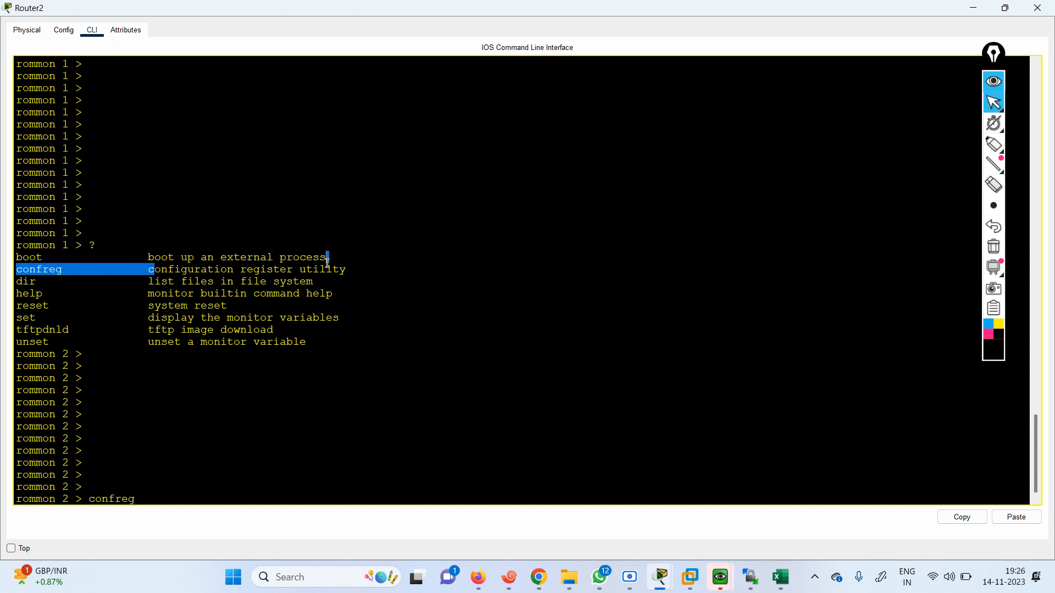
{"action": "left_click", "coordinate": [191, 495]}
{"action": "type", "text": "confreg 2"}
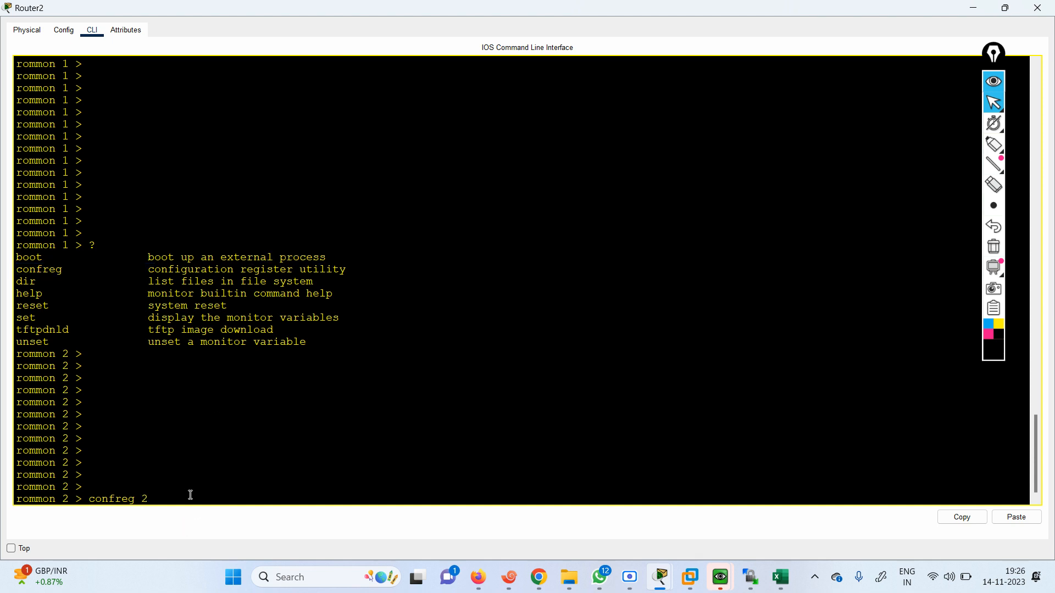
{"action": "type", "text": "142"}
{"action": "key", "text": "Return"}
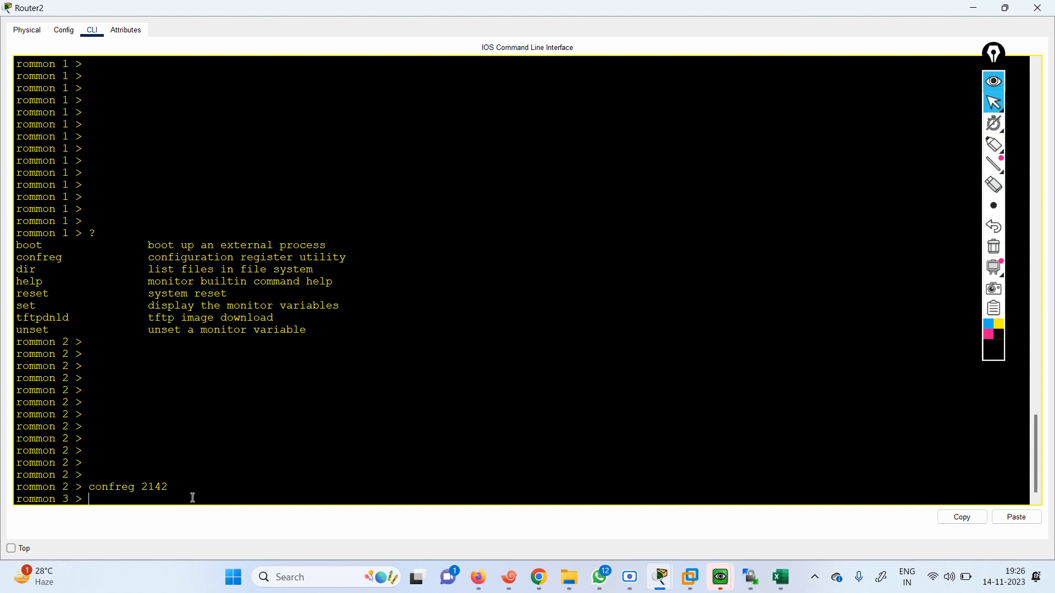
Restart the router from ROMMON with the reset command
{"action": "type", "text": "rel"}
{"action": "key", "text": "BackSpace"}
{"action": "key", "text": "BackSpace"}
{"action": "type", "text": "reset"}
{"action": "key", "text": "Return"}
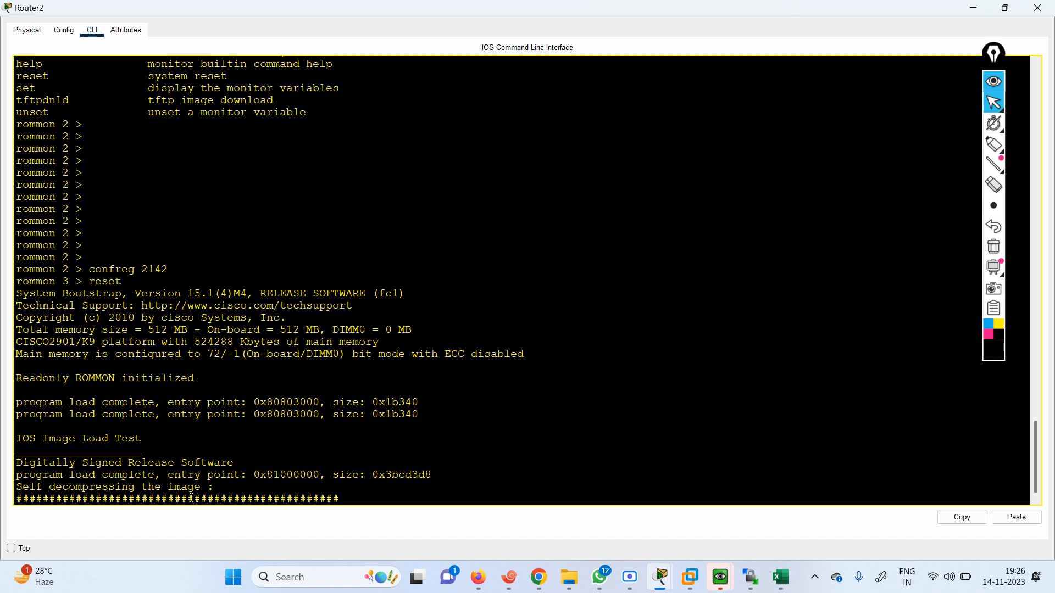
Decline the initial configuration dialog and bring up the user EXEC prompt
{"action": "type", "text": "n"}
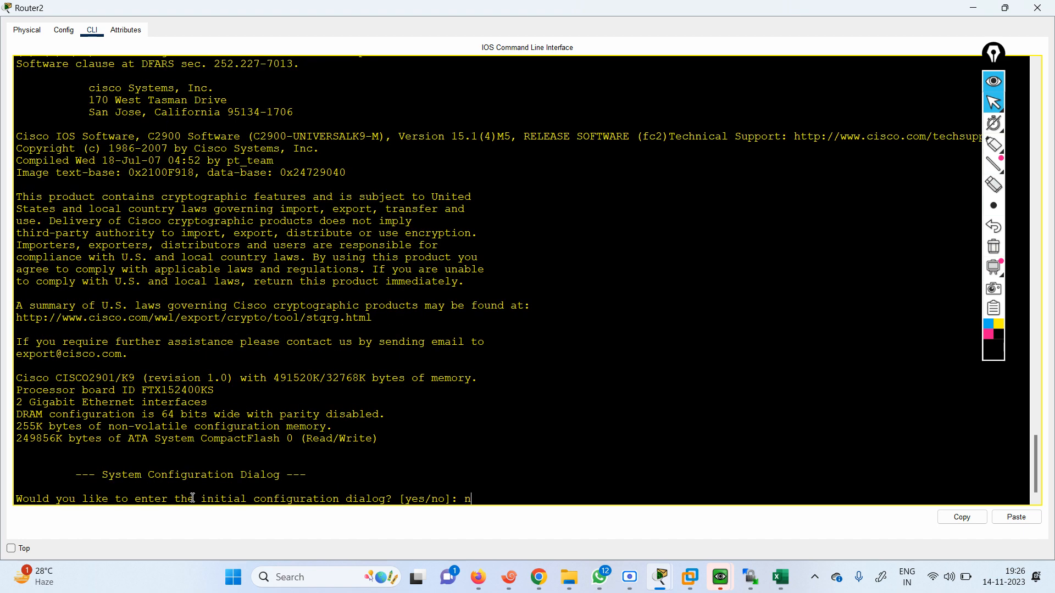
{"action": "key", "text": "Return"}
{"action": "key", "text": "Return"}
Enter privileged EXEC mode on the router
{"action": "key", "text": "Return"}
{"action": "key", "text": "Return"}
{"action": "key", "text": "Return"}
{"action": "type", "text": "en"}
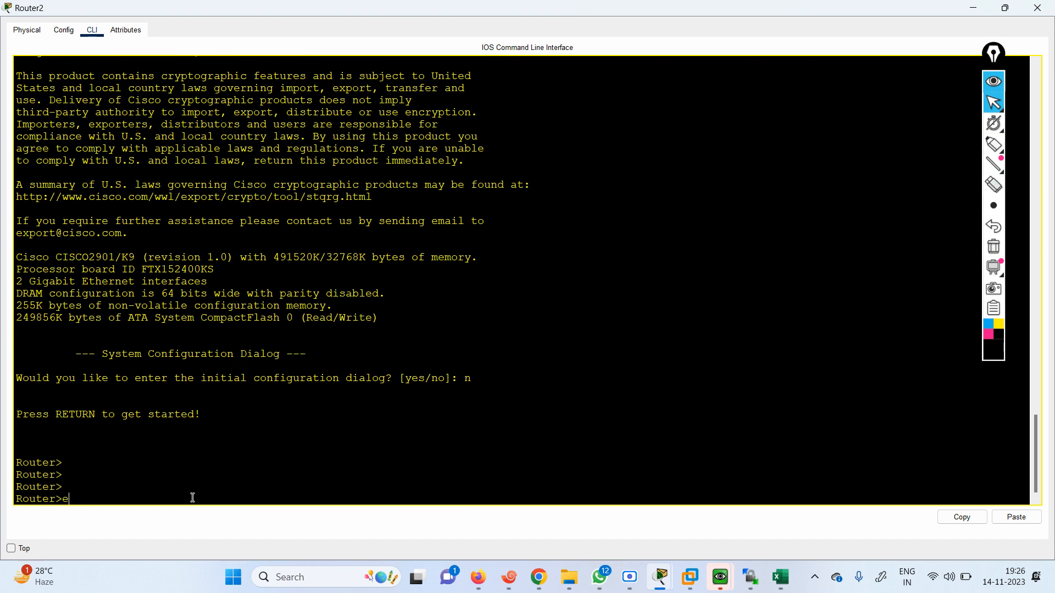
{"action": "key", "text": "Return"}
{"action": "key", "text": "Return"}
{"action": "key", "text": "Return"}
{"action": "key", "text": "Return"}
{"action": "key", "text": "Return"}
{"action": "key", "text": "Return"}
{"action": "key", "text": "Return"}
{"action": "key", "text": "Return"}
{"action": "key", "text": "Return"}
{"action": "key", "text": "Return"}
{"action": "key", "text": "Return"}
{"action": "key", "text": "Return"}
{"action": "key", "text": "Return"}
{"action": "key", "text": "Return"}
{"action": "key", "text": "Return"}
{"action": "key", "text": "Return"}
{"action": "key", "text": "Return"}
{"action": "key", "text": "Return"}
{"action": "key", "text": "Return"}
{"action": "key", "text": "Return"}
{"action": "key", "text": "Return"}
{"action": "key", "text": "Return"}
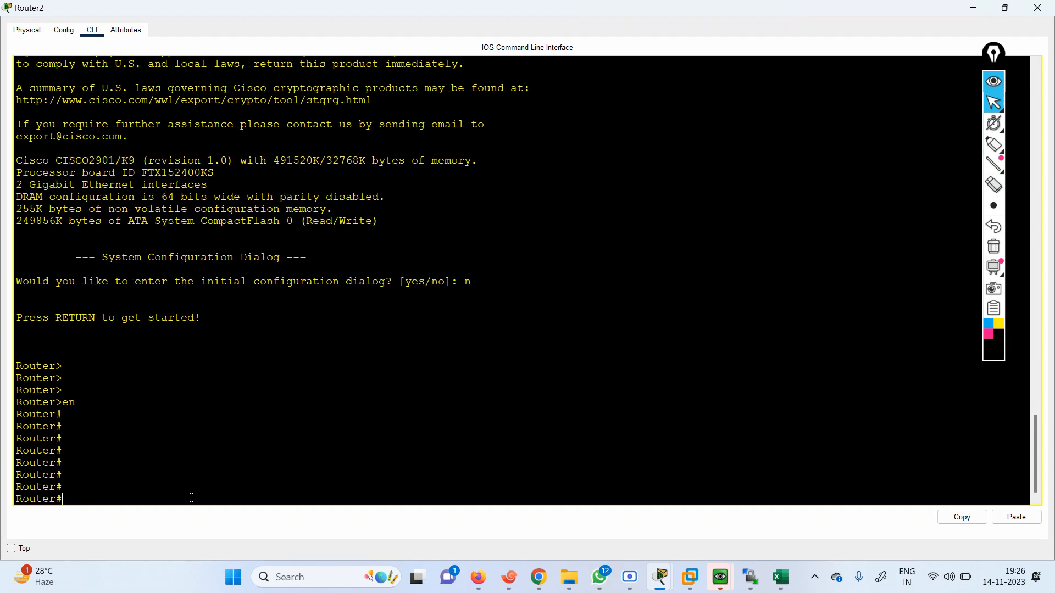
Display the router's startup configuration
{"action": "type", "text": "s"}
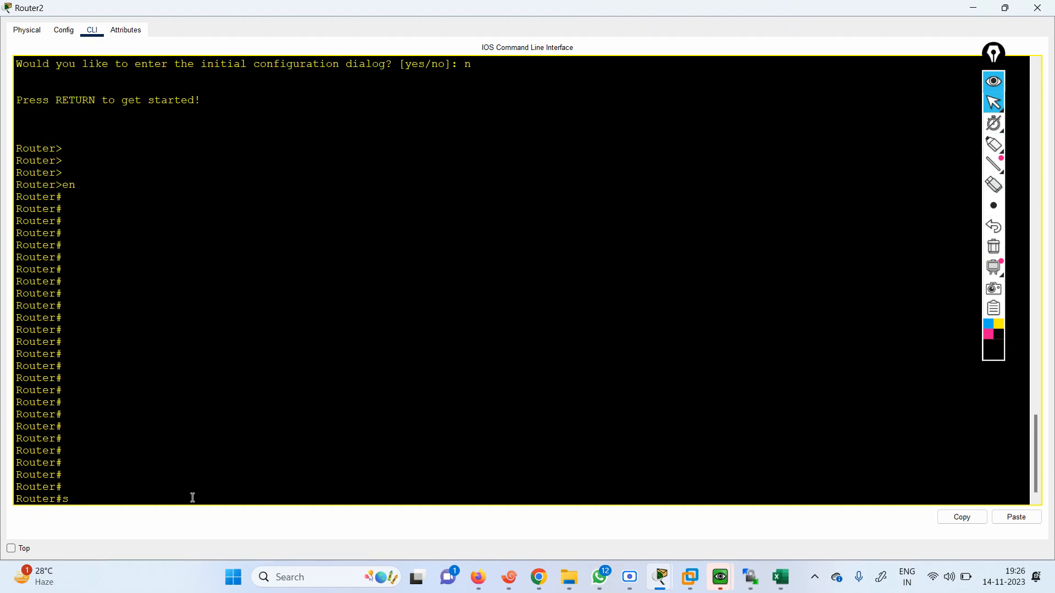
{"action": "type", "text": "h"}
{"action": "key", "text": "Tab"}
{"action": "type", "text": "ru"}
{"action": "key", "text": "Tab"}
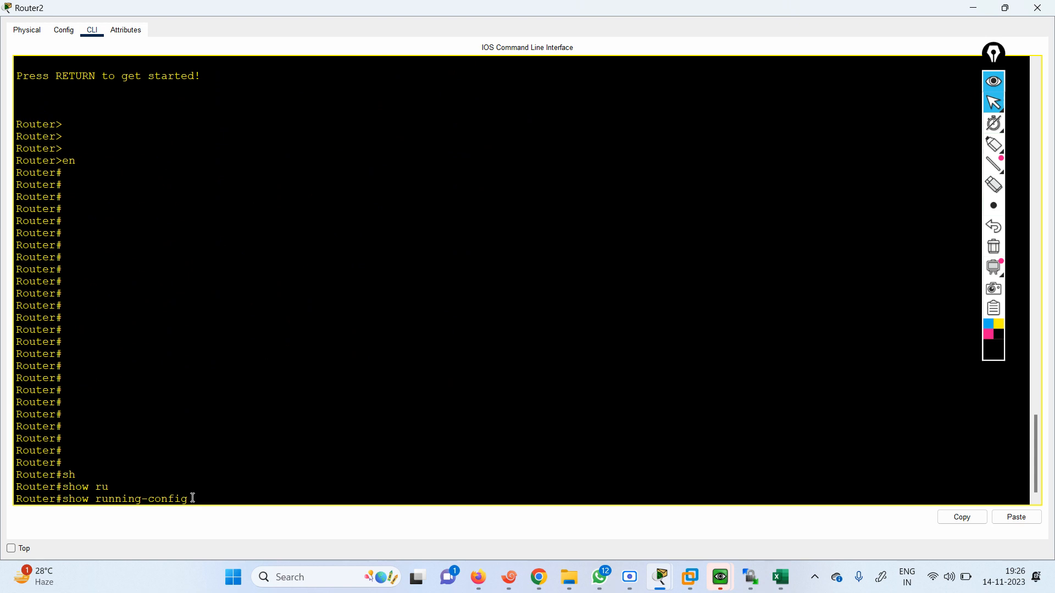
{"action": "key", "text": "BackSpace"}
{"action": "key", "text": "BackSpace"}
{"action": "key", "text": "BackSpace"}
{"action": "key", "text": "BackSpace"}
{"action": "key", "text": "BackSpace"}
{"action": "key", "text": "BackSpace"}
{"action": "key", "text": "BackSpace"}
{"action": "key", "text": "BackSpace"}
{"action": "key", "text": "BackSpace"}
{"action": "key", "text": "BackSpace"}
{"action": "key", "text": "BackSpace"}
{"action": "key", "text": "BackSpace"}
{"action": "key", "text": "BackSpace"}
{"action": "key", "text": "BackSpace"}
{"action": "type", "text": "st"}
{"action": "key", "text": "Tab"}
{"action": "type", "text": "ar"}
{"action": "key", "text": "Tab"}
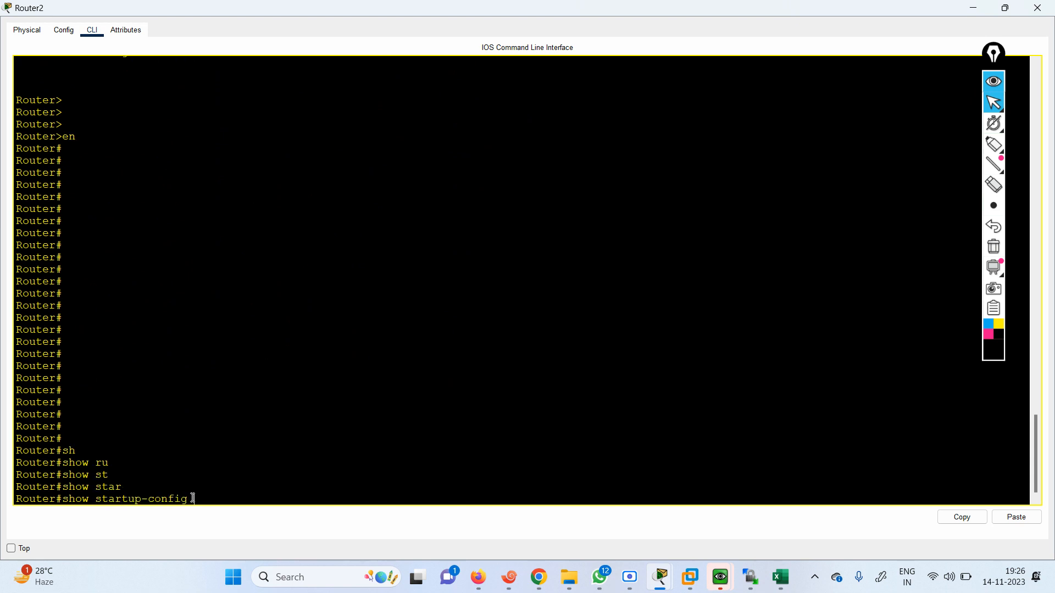
{"action": "key", "text": "Return"}
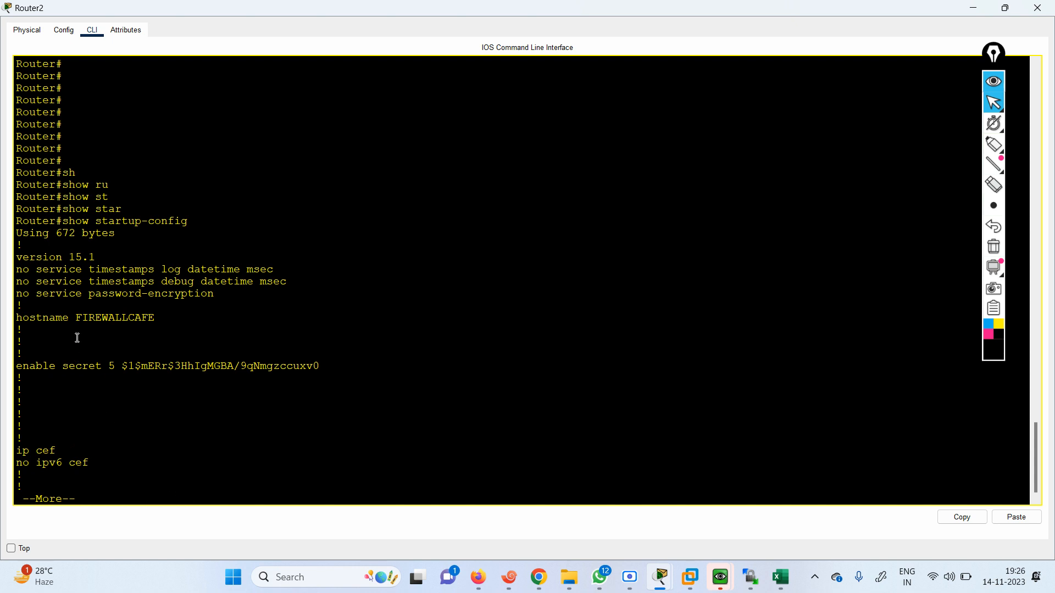
Page through the startup configuration, highlighting the saved hostname and the GigabitEthernet0/0 IP address
{"action": "left_click_drag", "start_coordinate": [75, 318], "coordinate": [160, 314]}
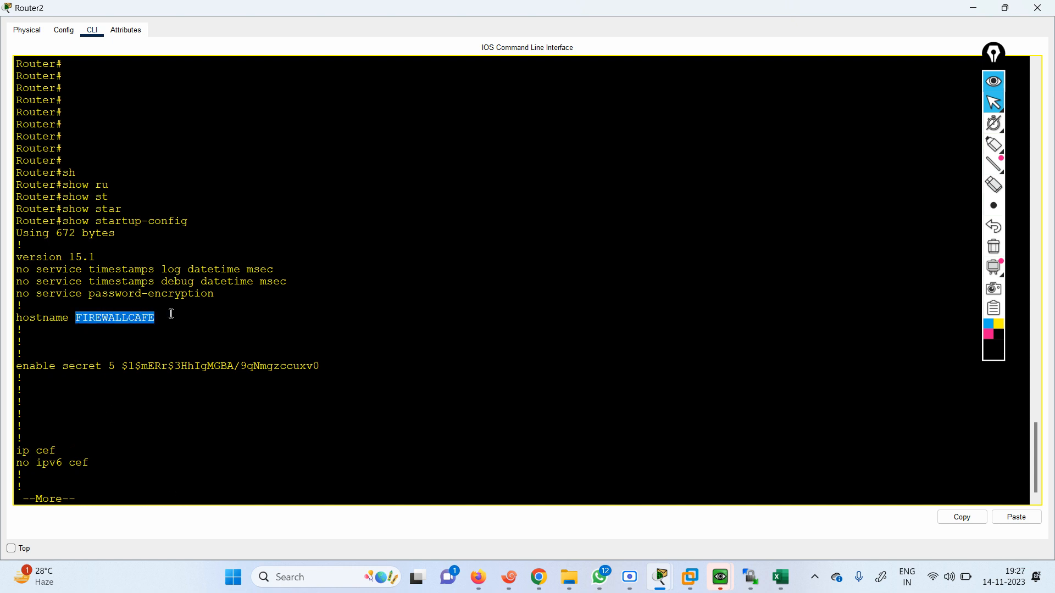
{"action": "key", "text": "space"}
{"action": "key", "text": "space"}
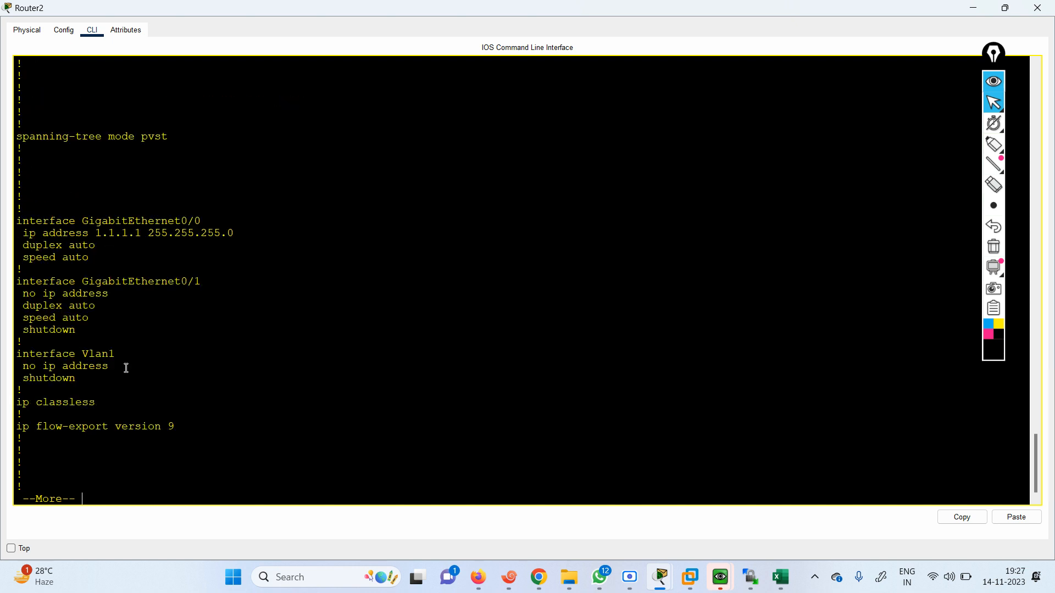
{"action": "left_click_drag", "start_coordinate": [95, 235], "coordinate": [235, 233]}
{"action": "left_click", "coordinate": [201, 352]}
{"action": "key", "text": "space"}
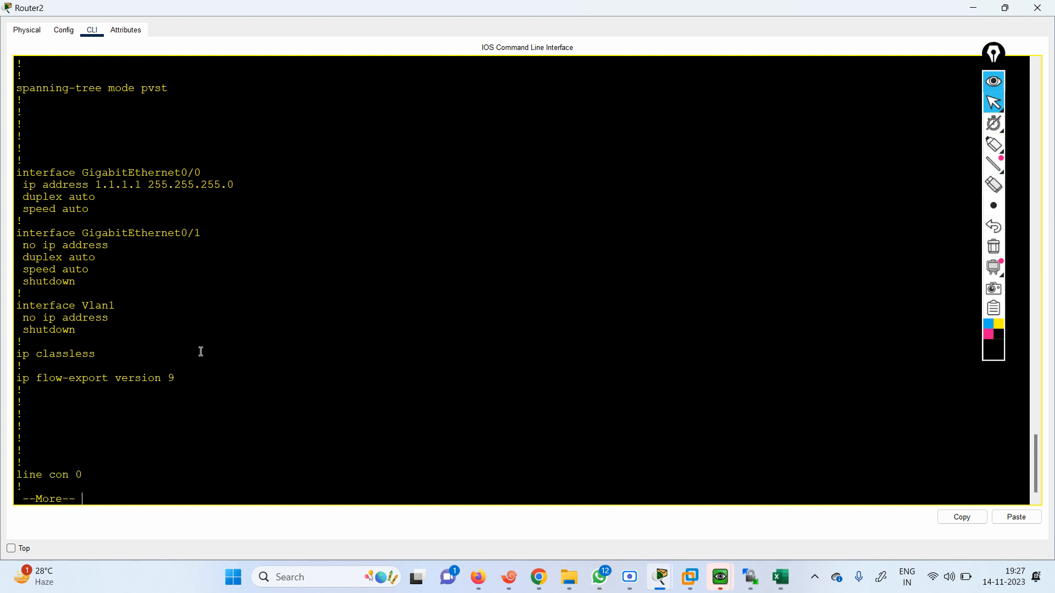
Display the running configuration, highlight its hostname line and page through to the end
{"action": "type", "text": "sh"}
{"action": "key", "text": "Tab"}
{"action": "type", "text": "ru"}
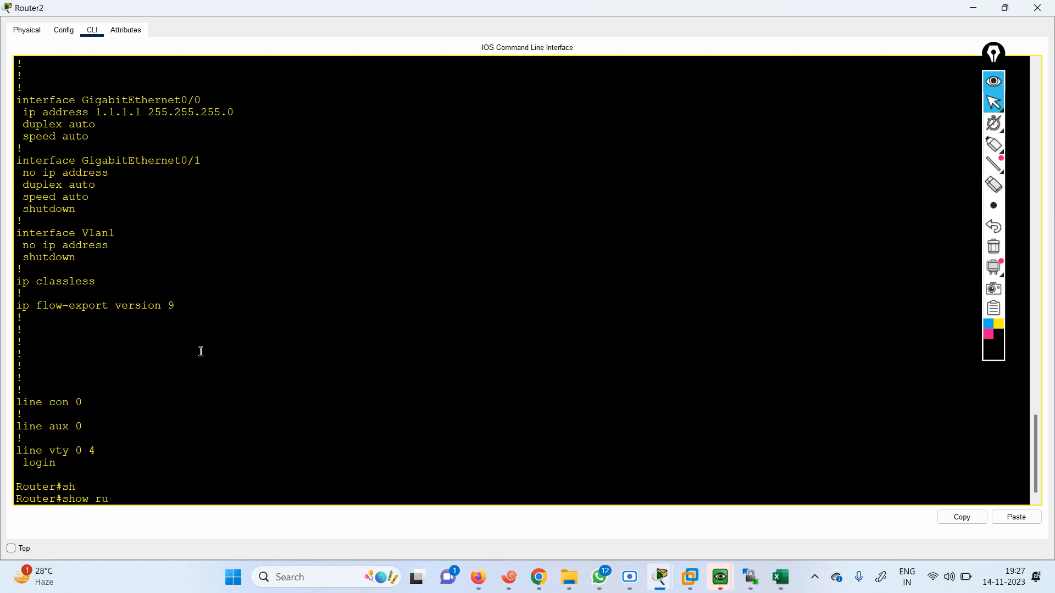
{"action": "key", "text": "Tab"}
{"action": "key", "text": "Return"}
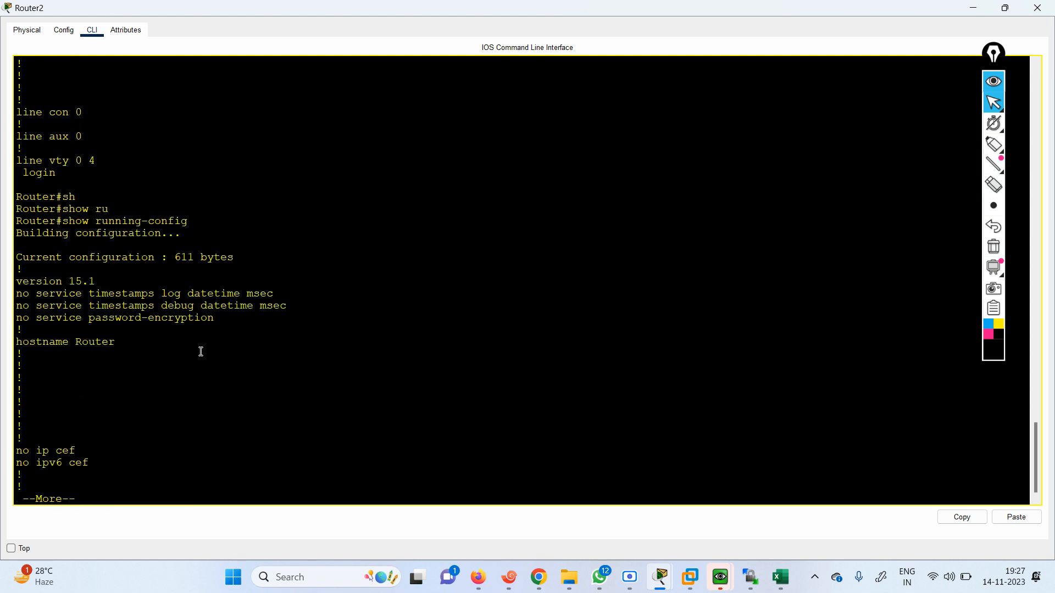
{"action": "left_click_drag", "start_coordinate": [49, 346], "coordinate": [125, 346]}
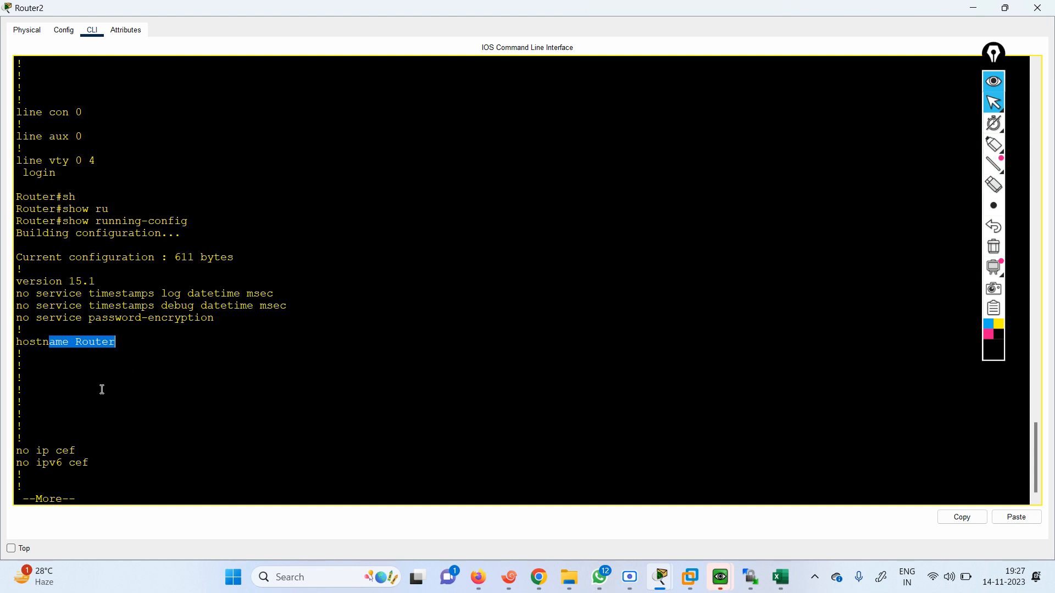
{"action": "key", "text": "space"}
{"action": "key", "text": "space"}
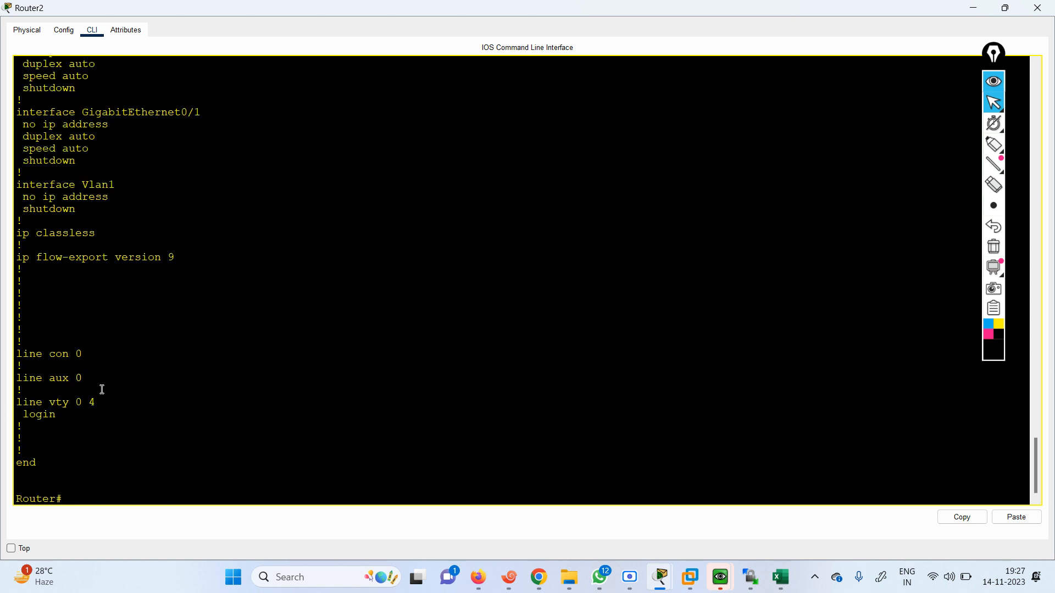
{"action": "key", "text": "Return"}
{"action": "key", "text": "Return"}
{"action": "key", "text": "Return"}
{"action": "key", "text": "Return"}
{"action": "key", "text": "Return"}
{"action": "key", "text": "Return"}
{"action": "key", "text": "Return"}
{"action": "key", "text": "Return"}
{"action": "key", "text": "Return"}
{"action": "key", "text": "Return"}
{"action": "key", "text": "Return"}
{"action": "key", "text": "Return"}
{"action": "key", "text": "Return"}
{"action": "key", "text": "Return"}
{"action": "key", "text": "Return"}
{"action": "key", "text": "Return"}
{"action": "key", "text": "Return"}
{"action": "key", "text": "Return"}
{"action": "key", "text": "Return"}
{"action": "key", "text": "Return"}
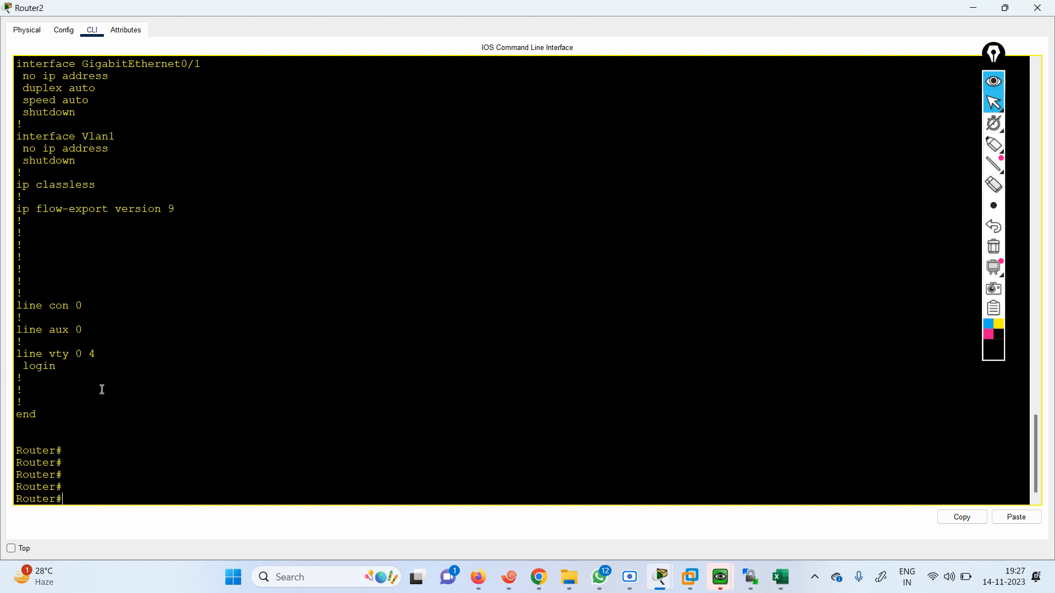
Enter global configuration mode with configure terminal
{"action": "type", "text": "conf"}
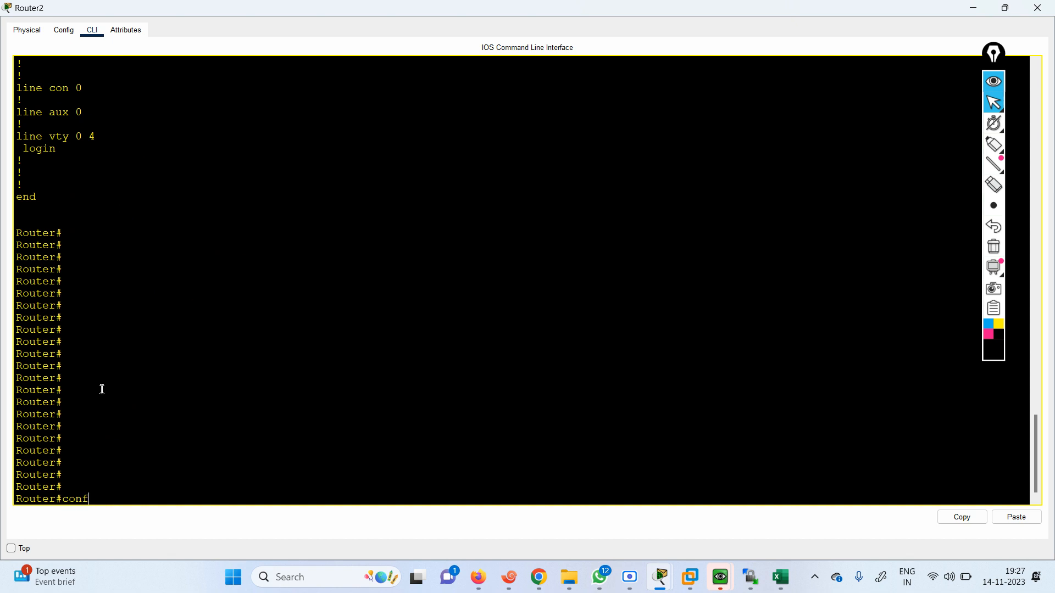
{"action": "key", "text": "Tab"}
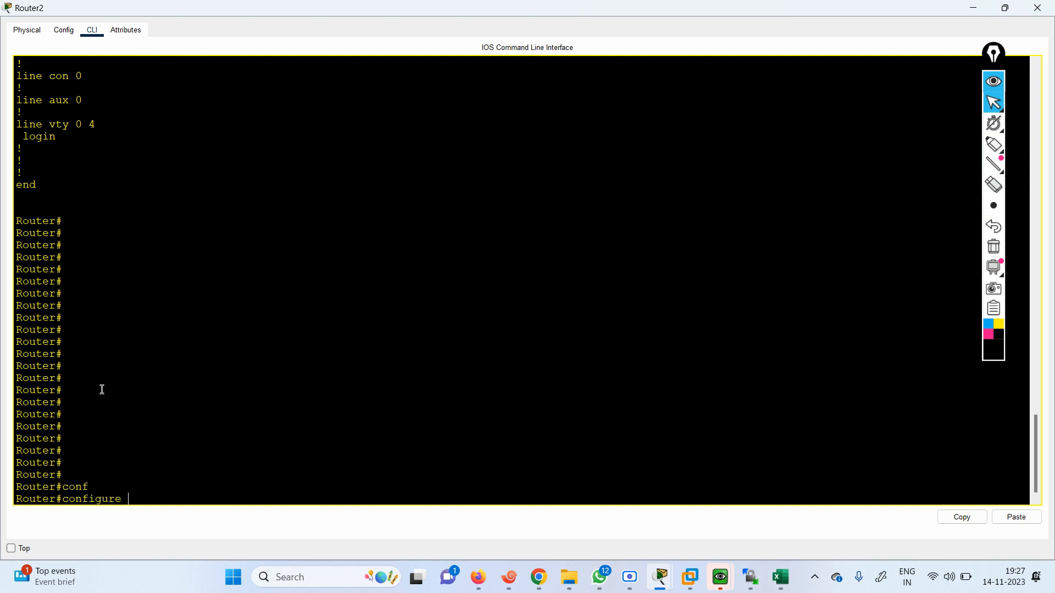
{"action": "type", "text": "ter"}
{"action": "key", "text": "Return"}
{"action": "key", "text": "Return"}
{"action": "key", "text": "Return"}
{"action": "key", "text": "Return"}
{"action": "key", "text": "Return"}
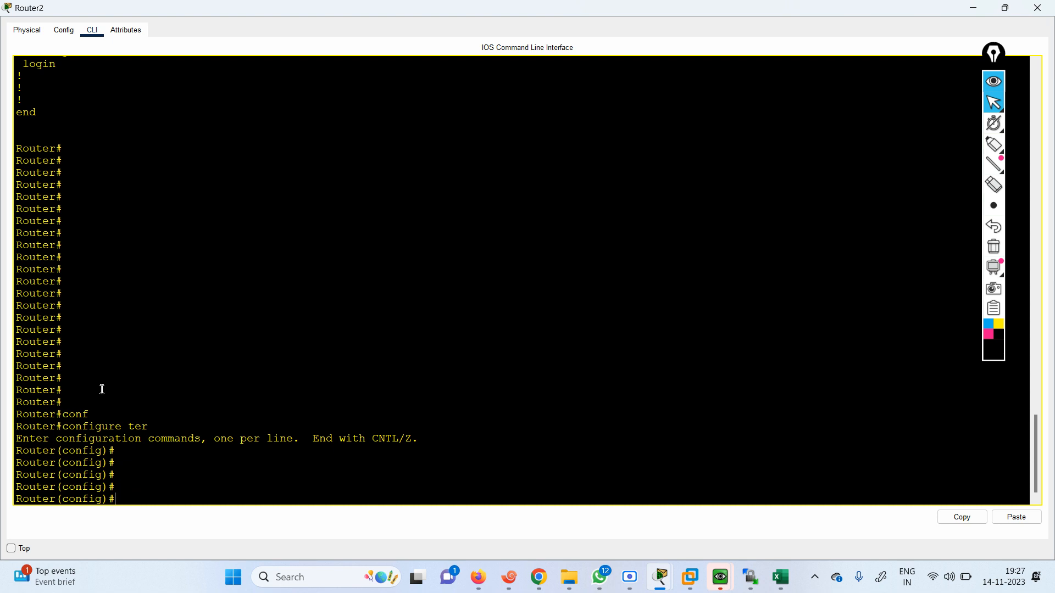
Set a new enable secret password for privileged EXEC access
{"action": "type", "text": "en"}
{"action": "key", "text": "Tab"}
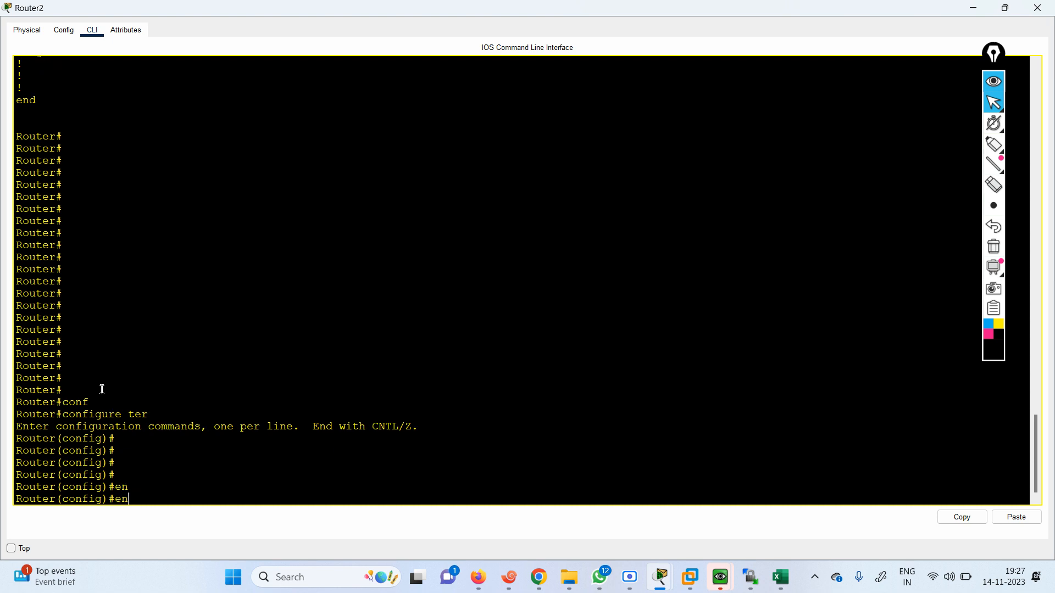
{"action": "type", "text": "a"}
{"action": "key", "text": "Tab"}
{"action": "type", "text": "se"}
{"action": "key", "text": "Tab"}
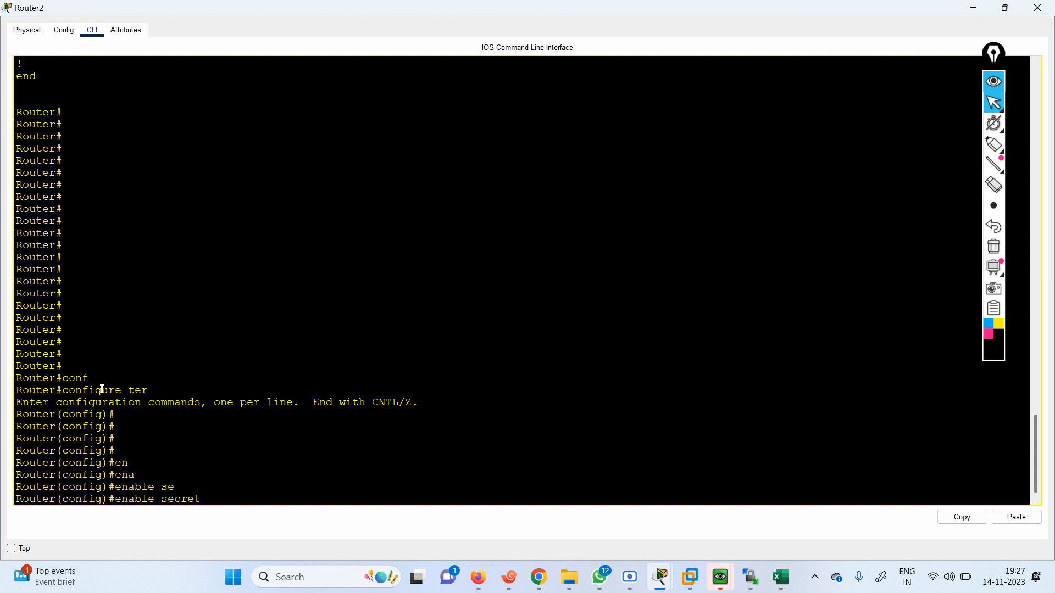
{"action": "type", "text": "1234"}
{"action": "key", "text": "Return"}
{"action": "key", "text": "Return"}
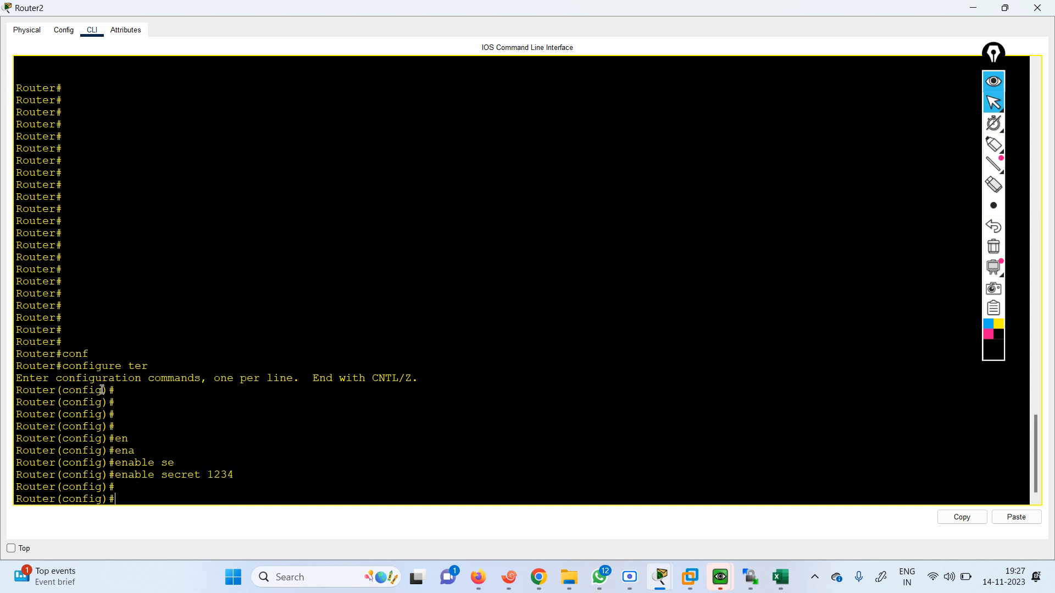
{"action": "key", "text": "Return"}
{"action": "type", "text": "conf"}
{"action": "key", "text": "Tab"}
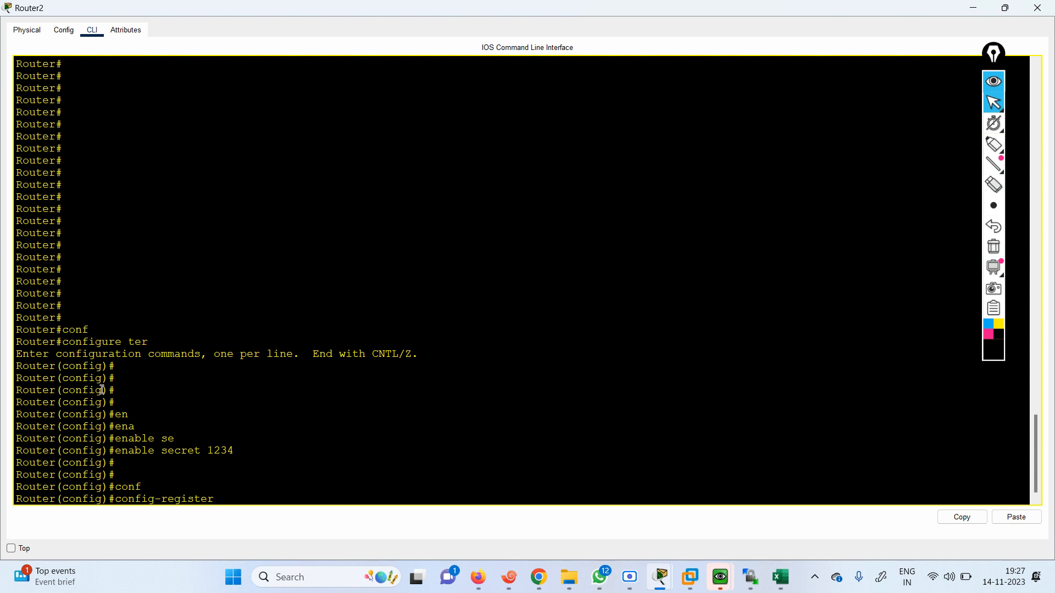
{"action": "type", "text": "2102"}
{"action": "key", "text": "BackSpace"}
{"action": "key", "text": "BackSpace"}
{"action": "key", "text": "BackSpace"}
{"action": "key", "text": "BackSpace"}
{"action": "key", "text": "BackSpace"}
{"action": "key", "text": "BackSpace"}
{"action": "key", "text": "BackSpace"}
{"action": "key", "text": "BackSpace"}
{"action": "key", "text": "BackSpace"}
{"action": "key", "text": "BackSpace"}
{"action": "key", "text": "BackSpace"}
{"action": "key", "text": "BackSpace"}
{"action": "key", "text": "BackSpace"}
{"action": "key", "text": "BackSpace"}
{"action": "key", "text": "BackSpace"}
{"action": "key", "text": "BackSpace"}
{"action": "key", "text": "BackSpace"}
{"action": "key", "text": "BackSpace"}
{"action": "key", "text": "BackSpace"}
{"action": "key", "text": "BackSpace"}
{"action": "type", "text": "con"}
{"action": "key", "text": "Tab"}
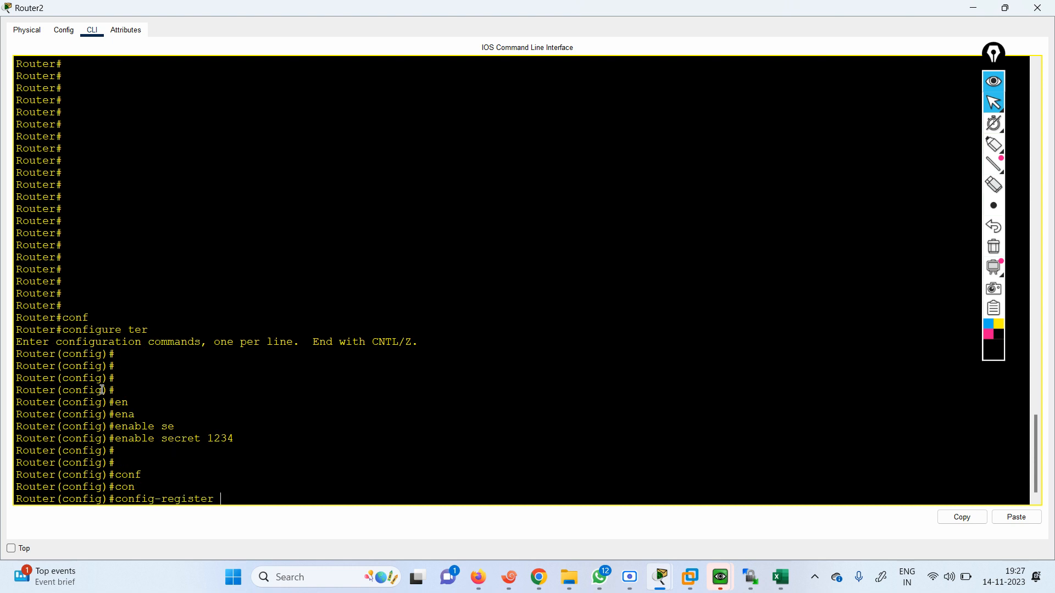
{"action": "key", "text": "BackSpace"}
{"action": "key", "text": "BackSpace"}
{"action": "key", "text": "BackSpace"}
{"action": "key", "text": "BackSpace"}
{"action": "key", "text": "BackSpace"}
{"action": "key", "text": "BackSpace"}
{"action": "key", "text": "BackSpace"}
{"action": "key", "text": "BackSpace"}
{"action": "key", "text": "BackSpace"}
{"action": "key", "text": "BackSpace"}
{"action": "key", "text": "BackSpace"}
{"action": "key", "text": "BackSpace"}
{"action": "key", "text": "BackSpace"}
{"action": "key", "text": "BackSpace"}
{"action": "key", "text": "BackSpace"}
{"action": "key", "text": "BackSpace"}
Exit global configuration mode back to the privileged EXEC prompt
{"action": "type", "text": "exit"}
{"action": "key", "text": "Return"}
{"action": "key", "text": "Return"}
{"action": "key", "text": "Return"}
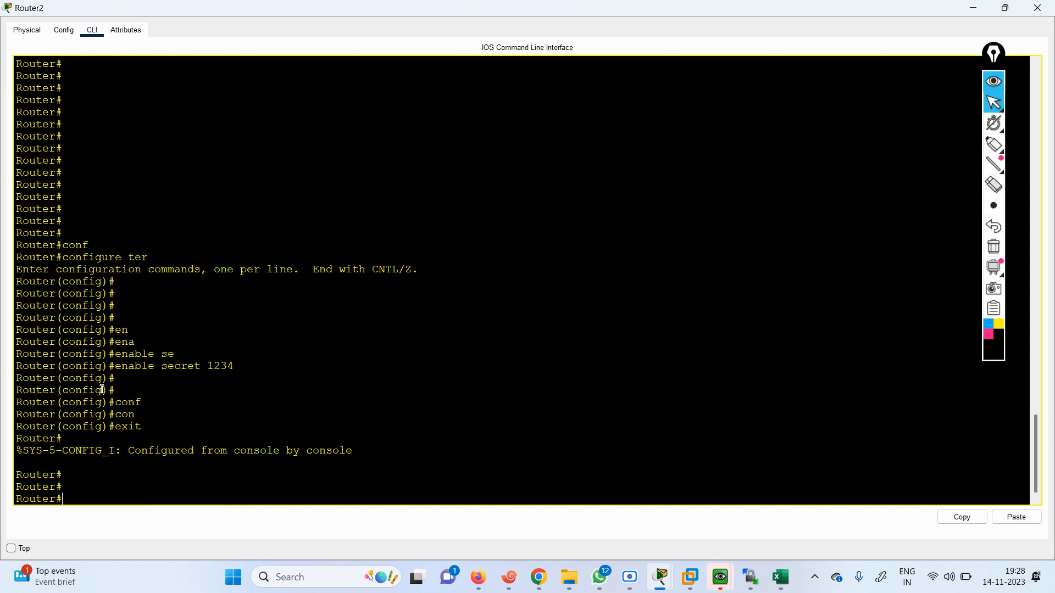
Copy the startup-config to the running-config, accepting the default destination filename
{"action": "type", "text": "con"}
{"action": "key", "text": "Tab"}
{"action": "key", "text": "BackSpace"}
{"action": "type", "text": "p"}
{"action": "key", "text": "Tab"}
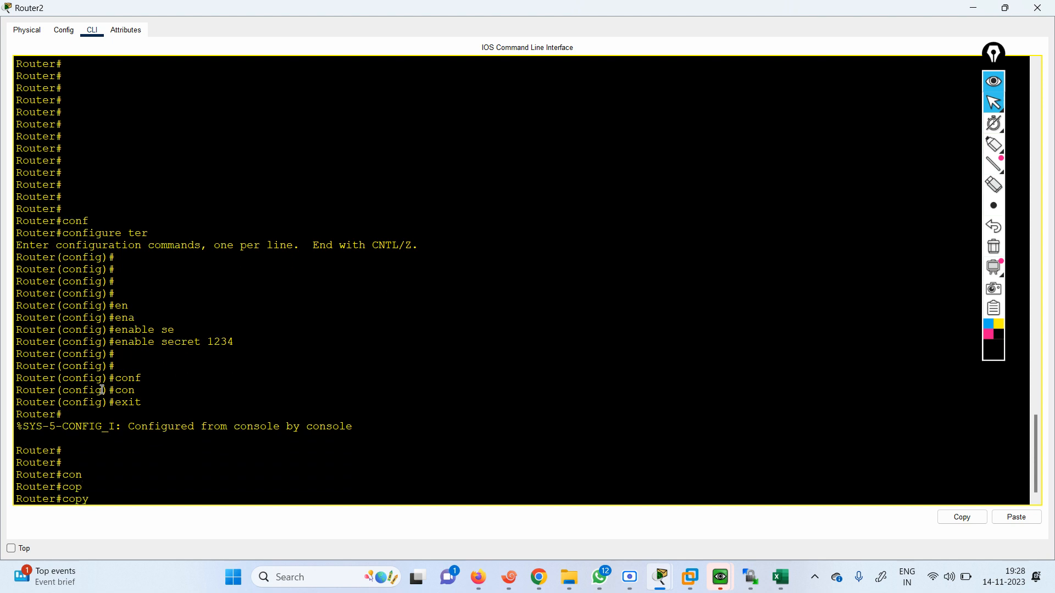
{"action": "type", "text": "str"}
{"action": "key", "text": "Tab"}
{"action": "key", "text": "BackSpace"}
{"action": "type", "text": "a"}
{"action": "key", "text": "Tab"}
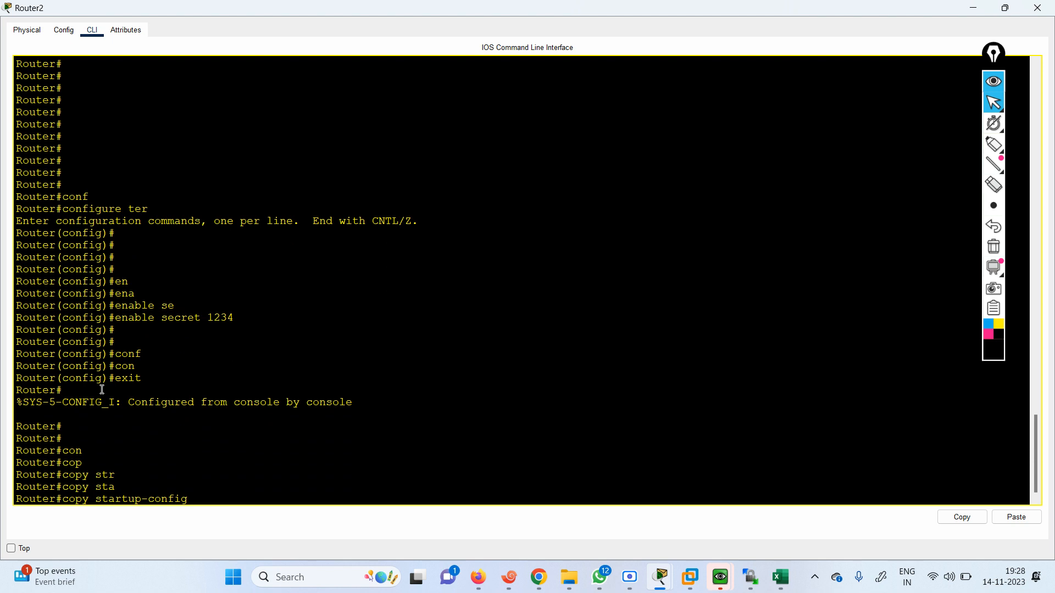
{"action": "type", "text": "ru"}
{"action": "key", "text": "Tab"}
{"action": "key", "text": "Return"}
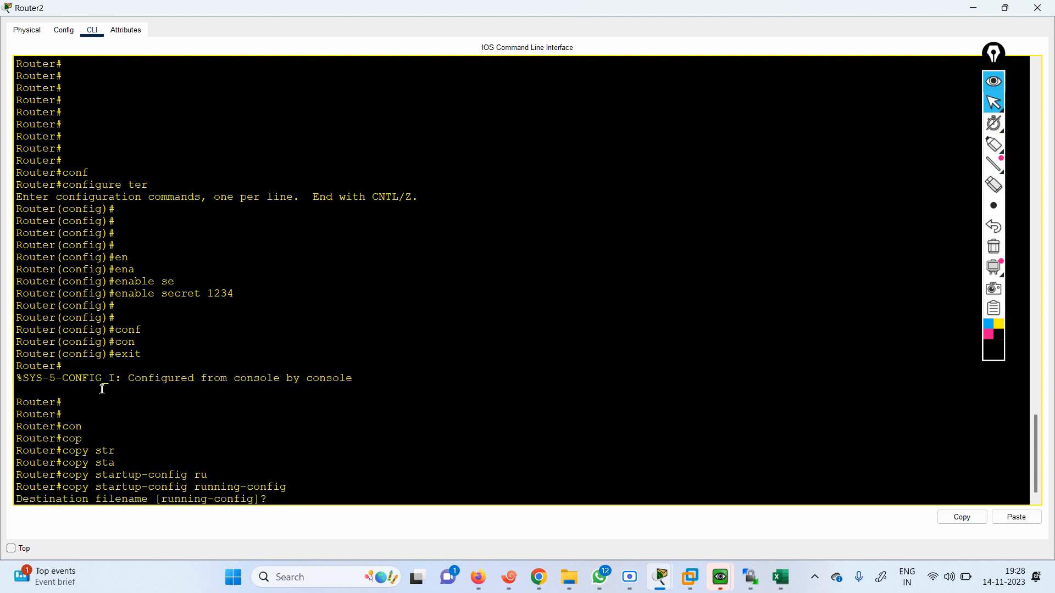
{"action": "key", "text": "Return"}
Enter global configuration mode on the FIREWALLCAFE router
{"action": "key", "text": "Return"}
{"action": "key", "text": "Return"}
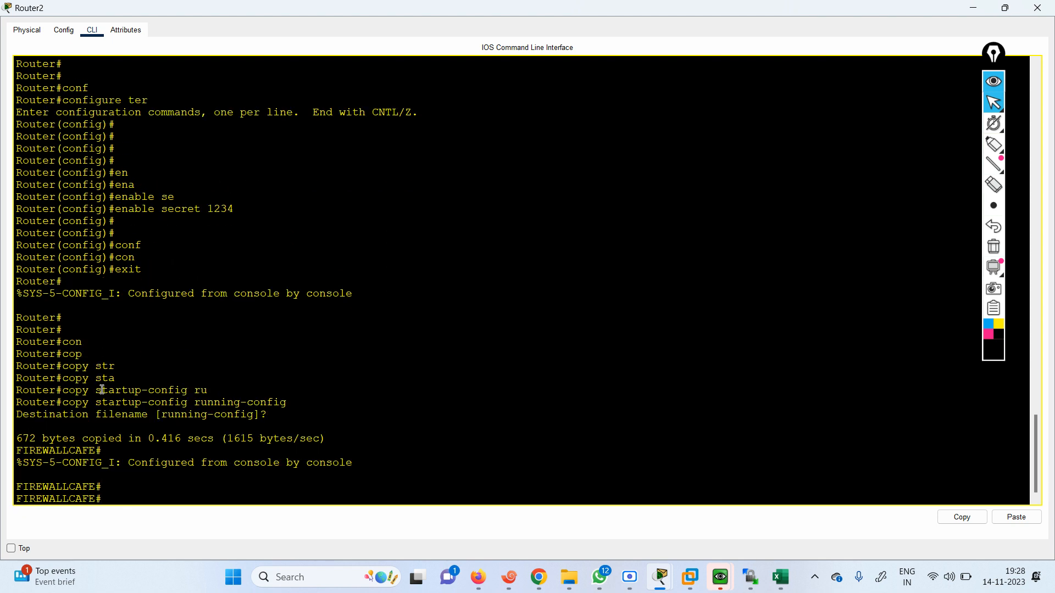
{"action": "type", "text": "conf te"}
{"action": "key", "text": "Return"}
{"action": "key", "text": "Return"}
{"action": "key", "text": "Return"}
{"action": "key", "text": "Return"}
{"action": "key", "text": "Return"}
{"action": "key", "text": "Return"}
{"action": "key", "text": "Return"}
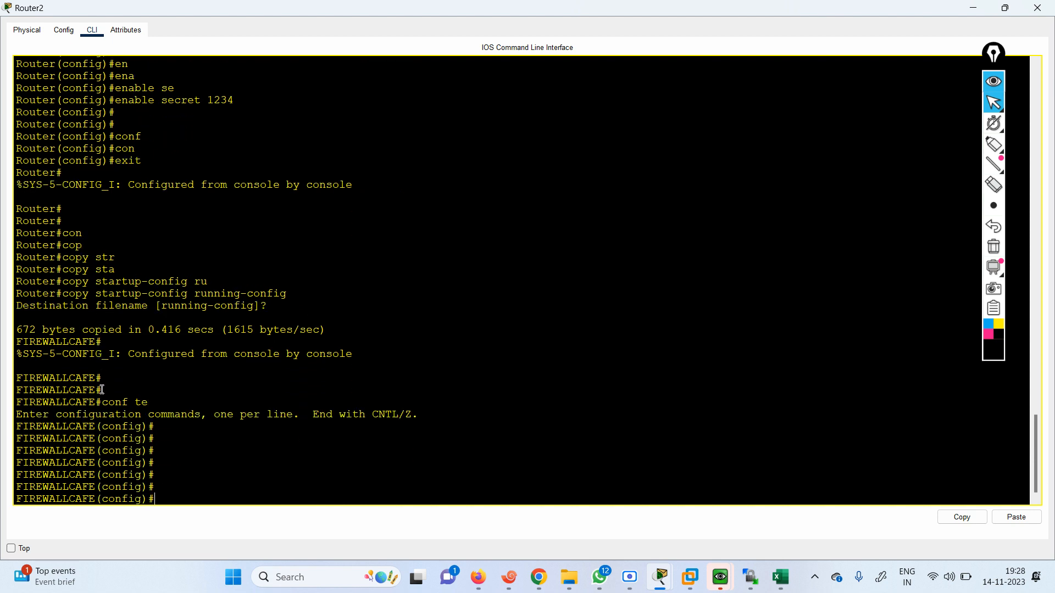
{"action": "key", "text": "Return"}
{"action": "key", "text": "Return"}
{"action": "key", "text": "Return"}
{"action": "key", "text": "Return"}
{"action": "key", "text": "Return"}
{"action": "key", "text": "Return"}
{"action": "key", "text": "Return"}
{"action": "key", "text": "Return"}
{"action": "key", "text": "Return"}
{"action": "key", "text": "Return"}
{"action": "key", "text": "Return"}
{"action": "key", "text": "Return"}
{"action": "key", "text": "Return"}
{"action": "key", "text": "Return"}
{"action": "key", "text": "Return"}
{"action": "key", "text": "Return"}
{"action": "key", "text": "Return"}
{"action": "key", "text": "Return"}
{"action": "key", "text": "Return"}
{"action": "key", "text": "Return"}
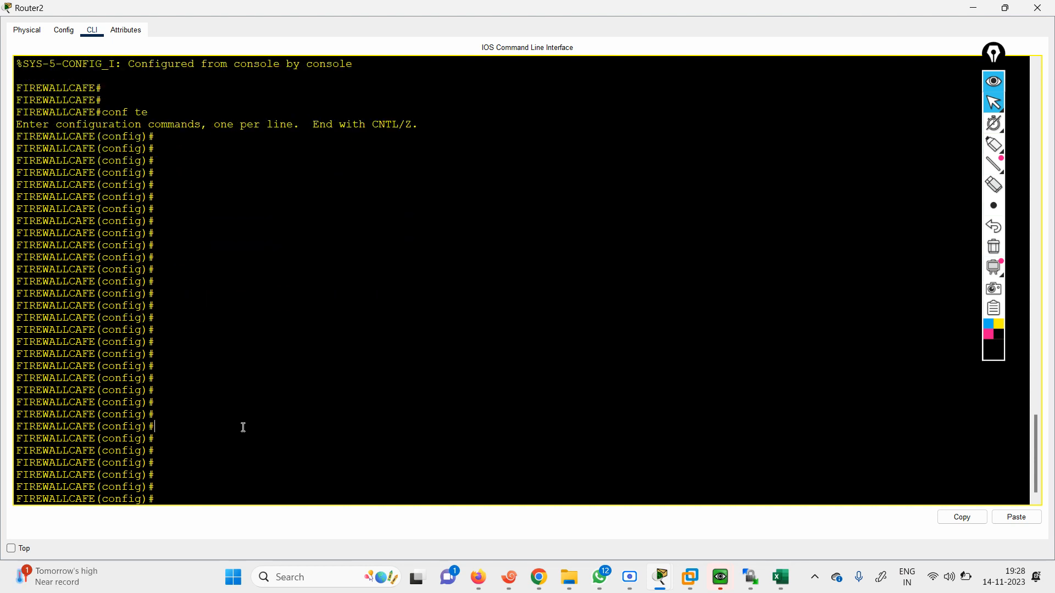
Set the configuration register to 2102 with the config-register command
{"action": "type", "text": "con"}
{"action": "key", "text": "Tab"}
{"action": "type", "text": "2102"}
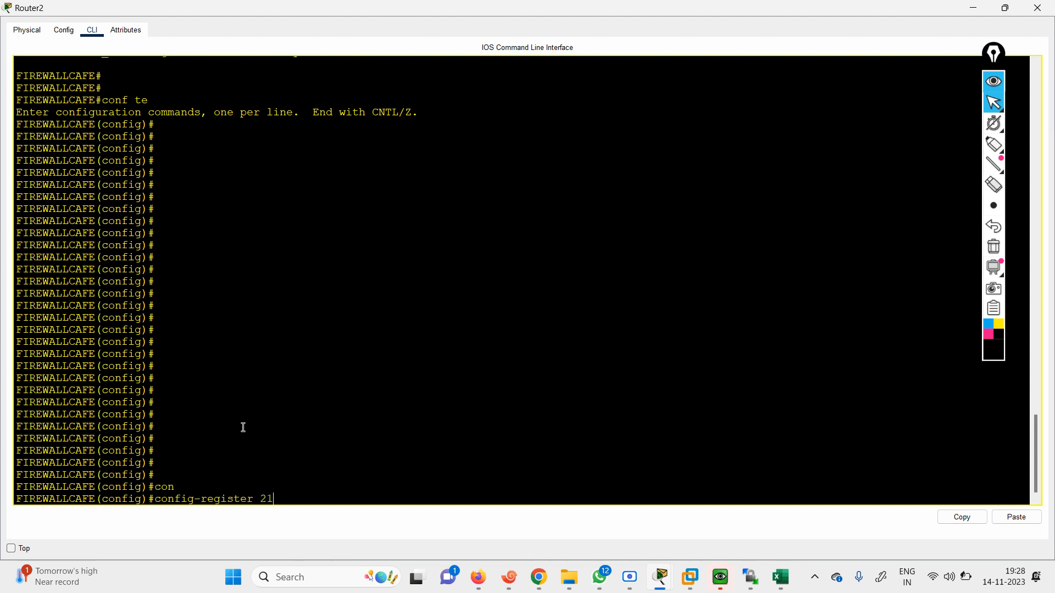
{"action": "key", "text": "Return"}
Exit global configuration mode and save the running configuration with the wr command
{"action": "key", "text": "Return"}
{"action": "key", "text": "Return"}
{"action": "key", "text": "Return"}
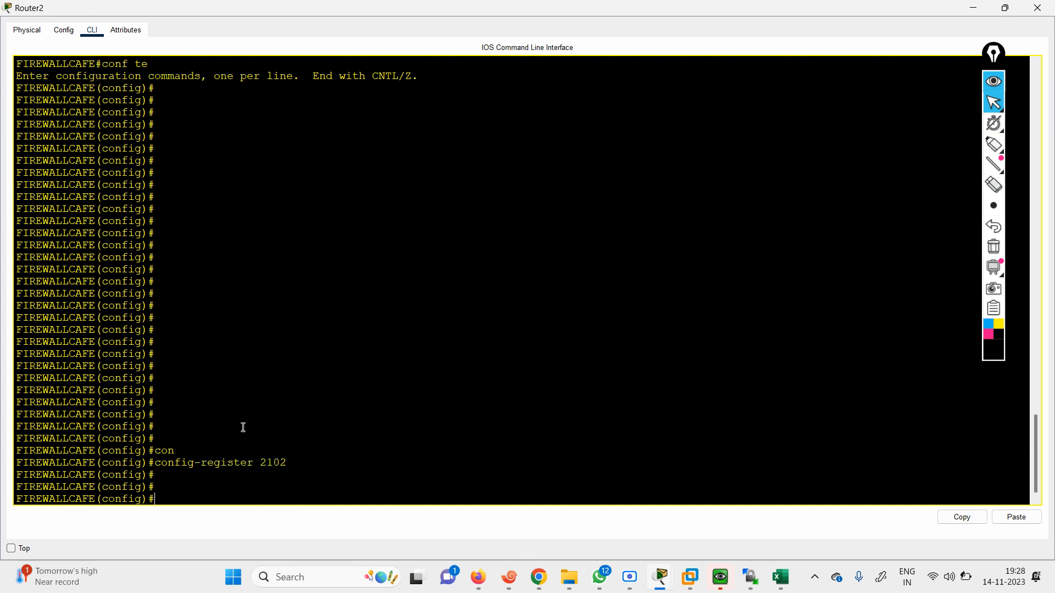
{"action": "type", "text": "exit"}
{"action": "key", "text": "Return"}
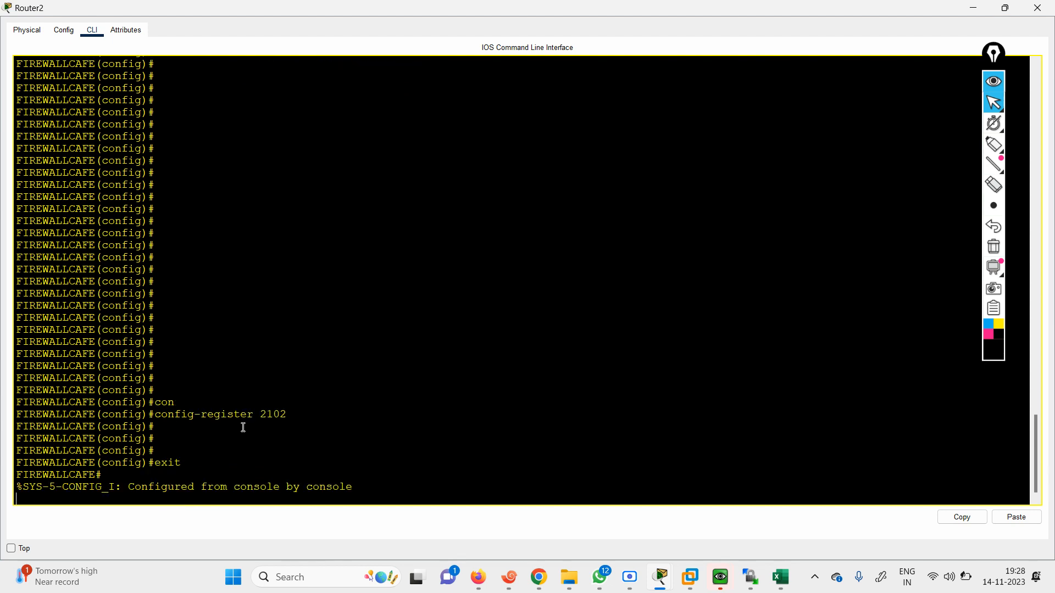
{"action": "key", "text": "Return"}
{"action": "key", "text": "Return"}
{"action": "key", "text": "Return"}
{"action": "type", "text": "wr"}
Restart the router with the reload command and confirm the reload
{"action": "key", "text": "Return"}
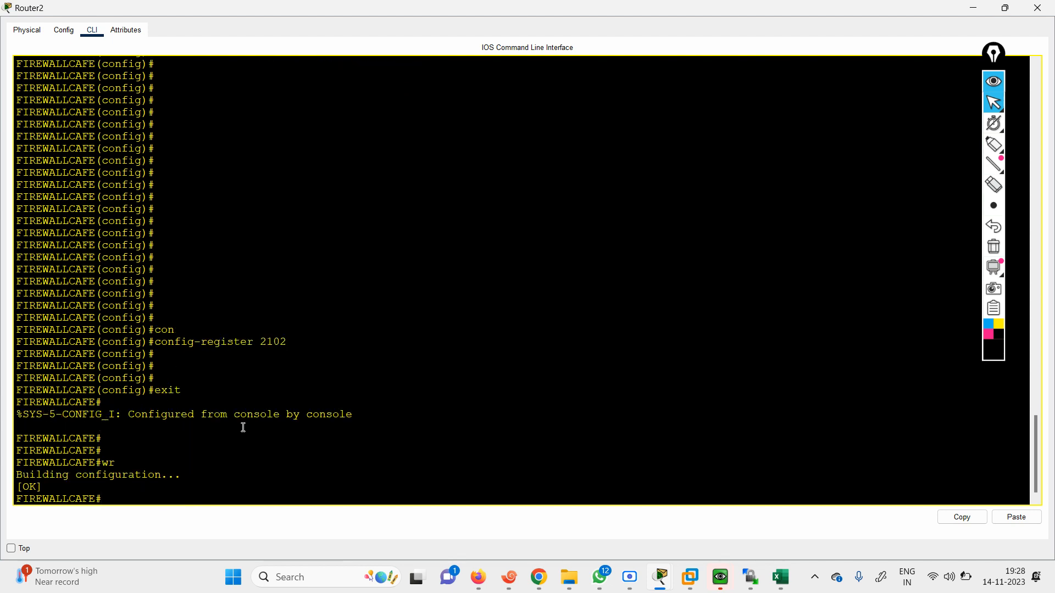
{"action": "key", "text": "Return"}
{"action": "key", "text": "Return"}
{"action": "type", "text": "rel"}
{"action": "key", "text": "Tab"}
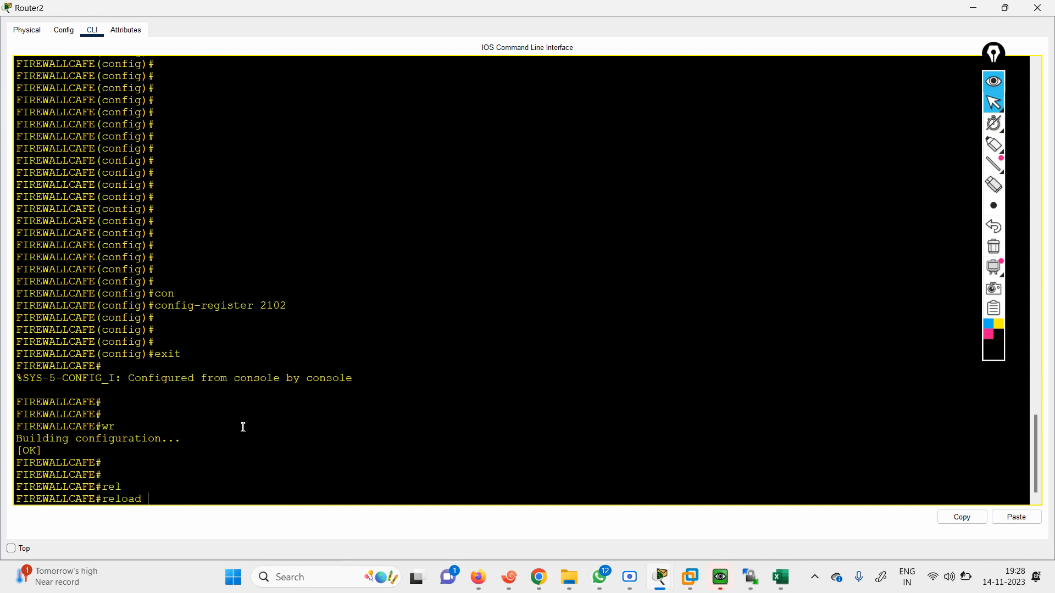
{"action": "key", "text": "Return"}
{"action": "key", "text": "Return"}
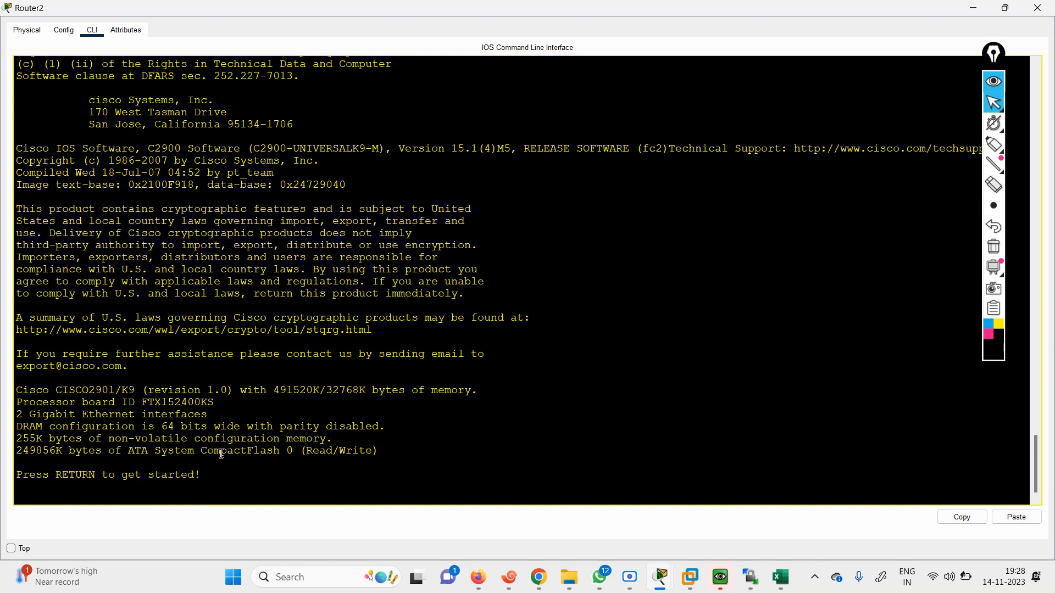
Start the console session on the rebooted router and enter privileged EXEC mode with the enable secret password
{"action": "key", "text": "Return"}
{"action": "key", "text": "Return"}
{"action": "key", "text": "Return"}
{"action": "type", "text": "en"}
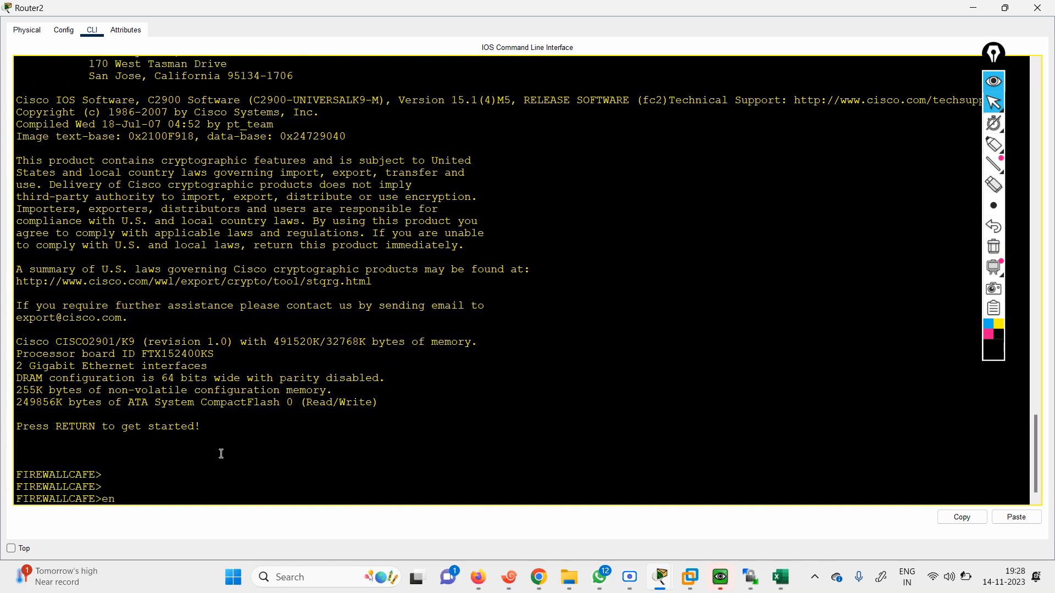
{"action": "type", "text": "a"}
{"action": "key", "text": "Return"}
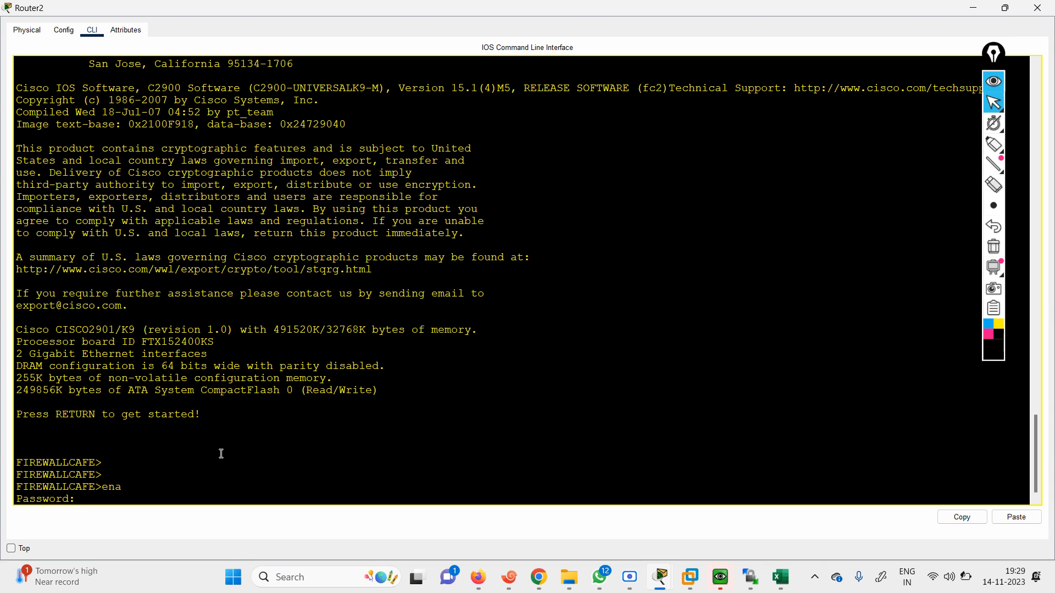
{"action": "key", "text": "Return"}
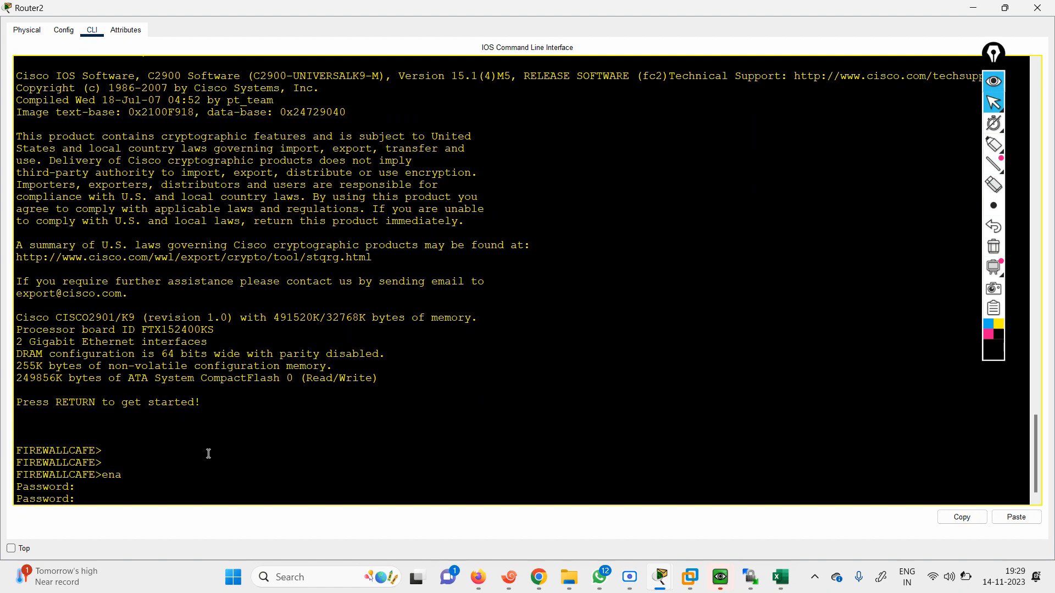
{"action": "key", "text": "Return"}
{"action": "key", "text": "Return"}
{"action": "key", "text": "Return"}
{"action": "key", "text": "Return"}
{"action": "key", "text": "Return"}
{"action": "key", "text": "Return"}
{"action": "key", "text": "Return"}
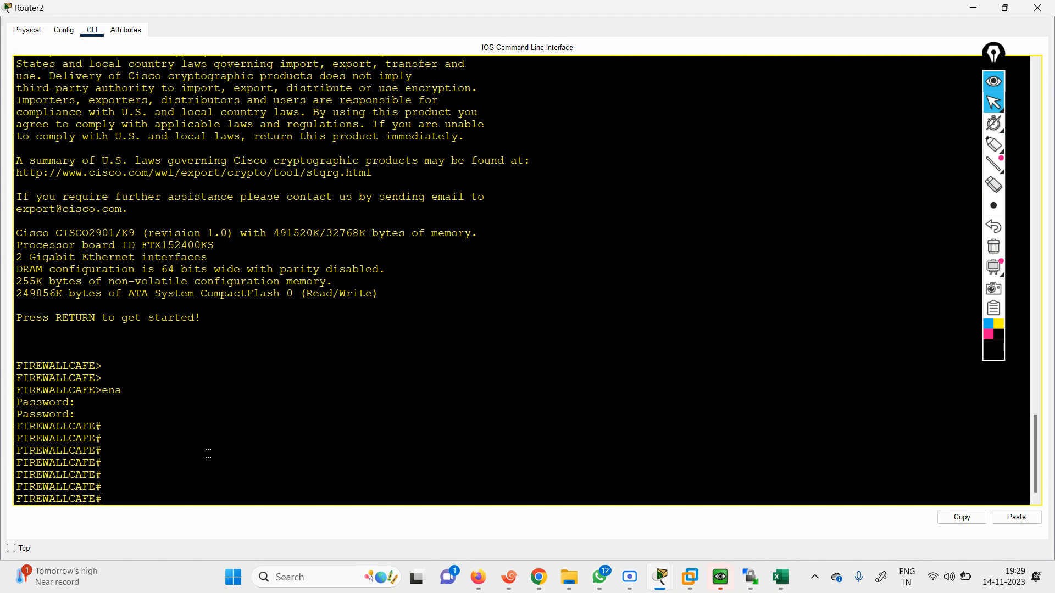
{"action": "key", "text": "Return"}
{"action": "key", "text": "Return"}
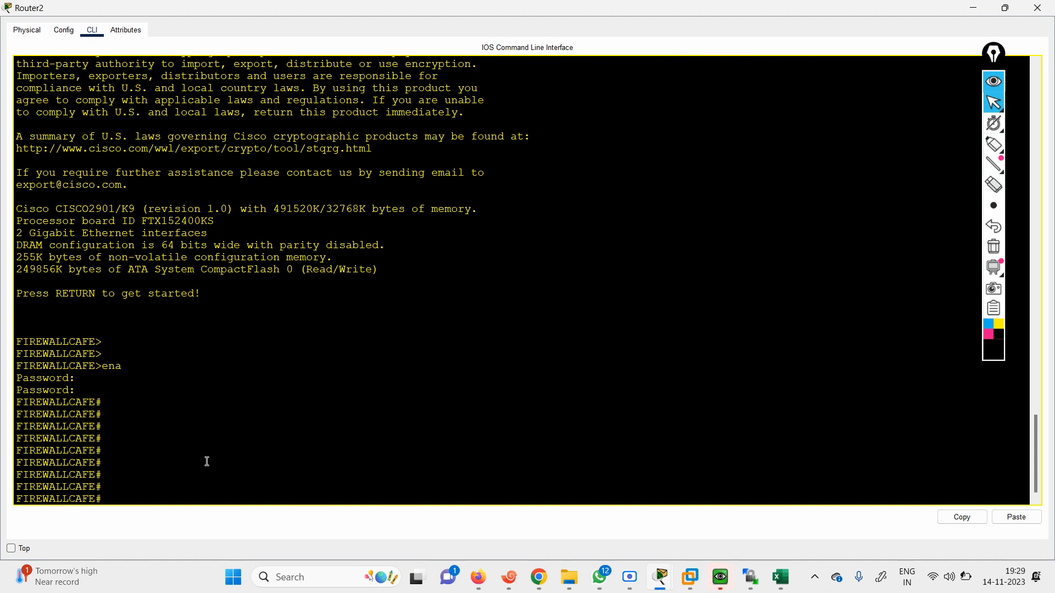
Copy the startup-config to the running-config again after the reload, accepting the default destination filename
{"action": "type", "text": "co"}
{"action": "key", "text": "Tab"}
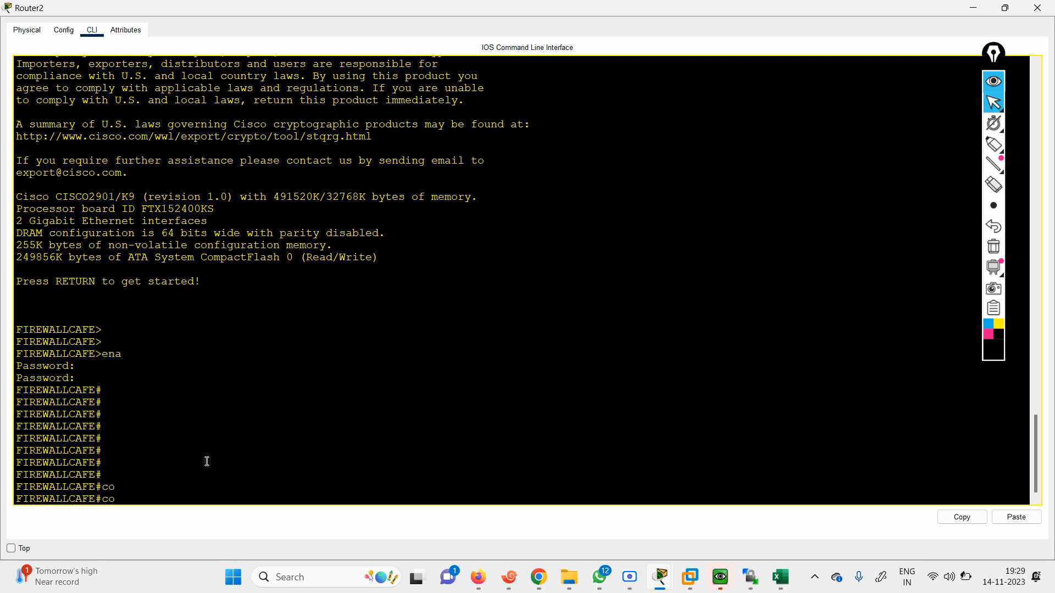
{"action": "type", "text": "p"}
{"action": "key", "text": "Tab"}
{"action": "type", "text": "st"}
{"action": "key", "text": "Tab"}
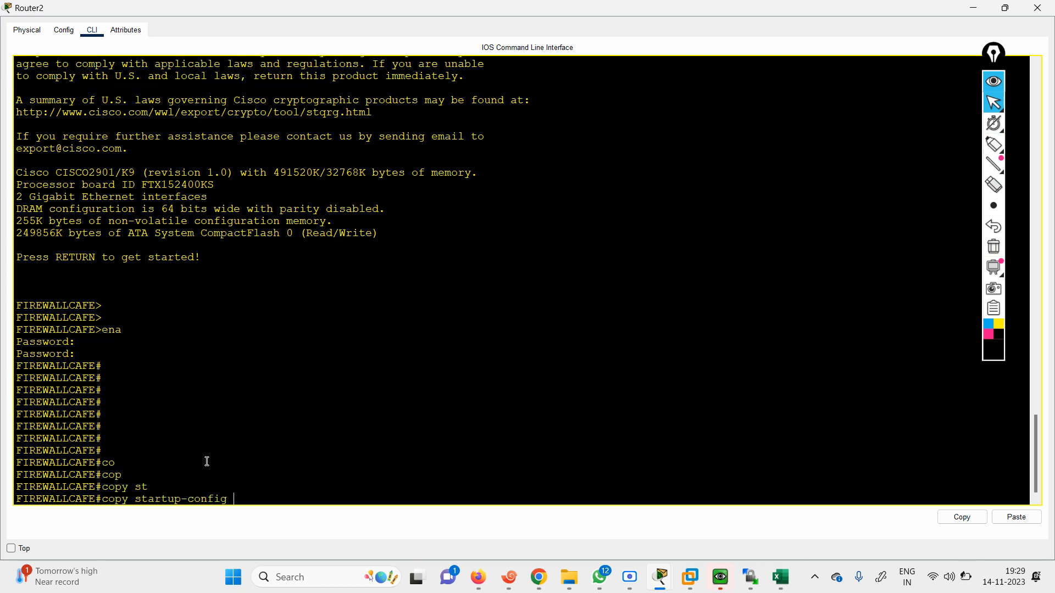
{"action": "type", "text": "ru"}
{"action": "key", "text": "Tab"}
{"action": "key", "text": "Return"}
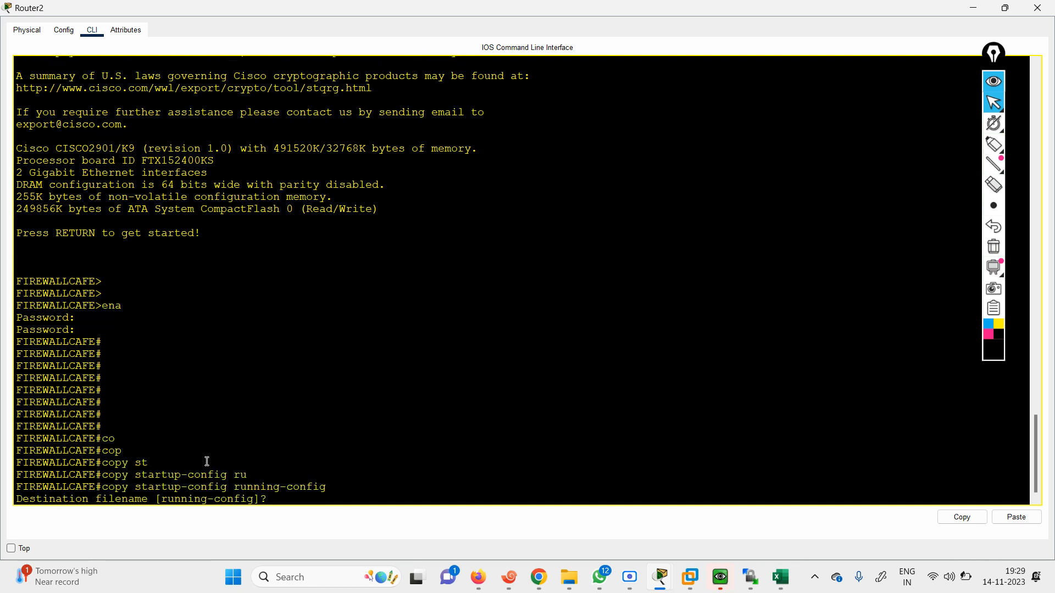
{"action": "key", "text": "Return"}
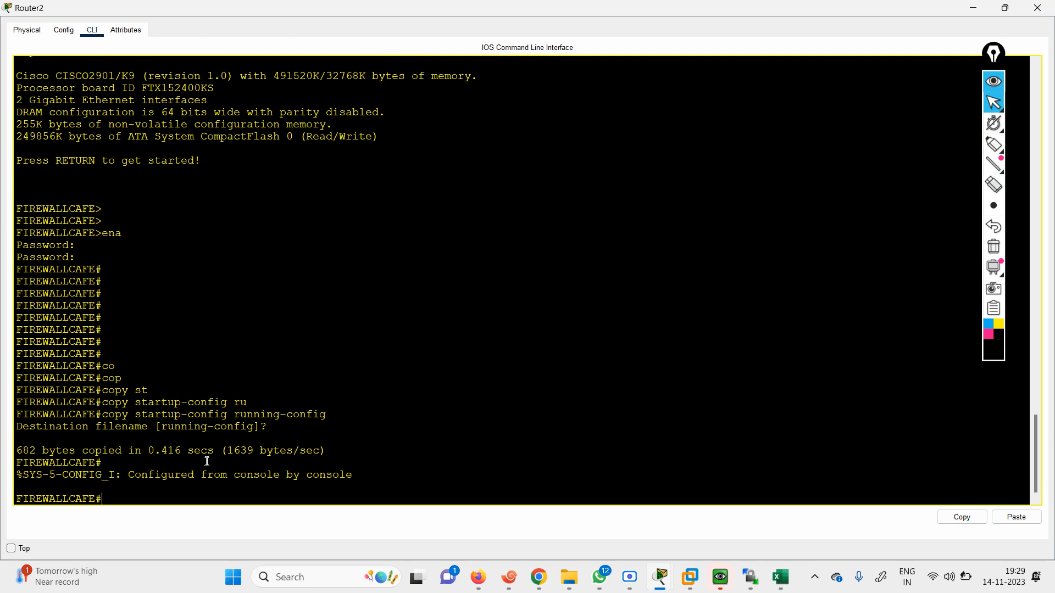
Save the configuration with wr, then exit the console session and reopen it at the user EXEC prompt
{"action": "type", "text": "wr"}
{"action": "key", "text": "Return"}
{"action": "type", "text": "exit"}
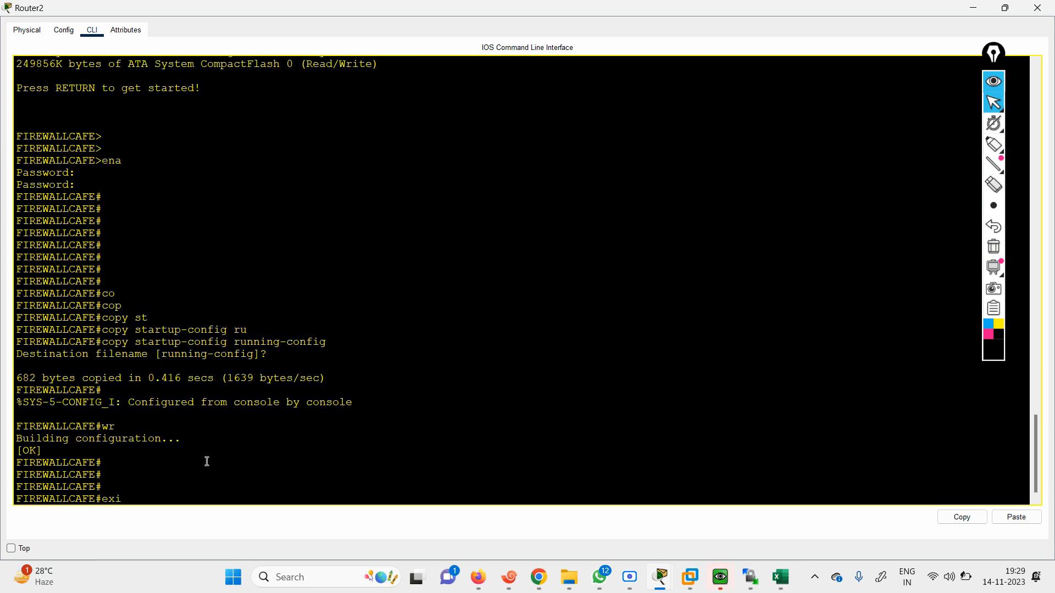
{"action": "key", "text": "Return"}
{"action": "key", "text": "Return"}
Test access to privileged EXEC mode again with the enable command and the enable secret password
{"action": "key", "text": "Return"}
{"action": "key", "text": "Return"}
{"action": "key", "text": "Return"}
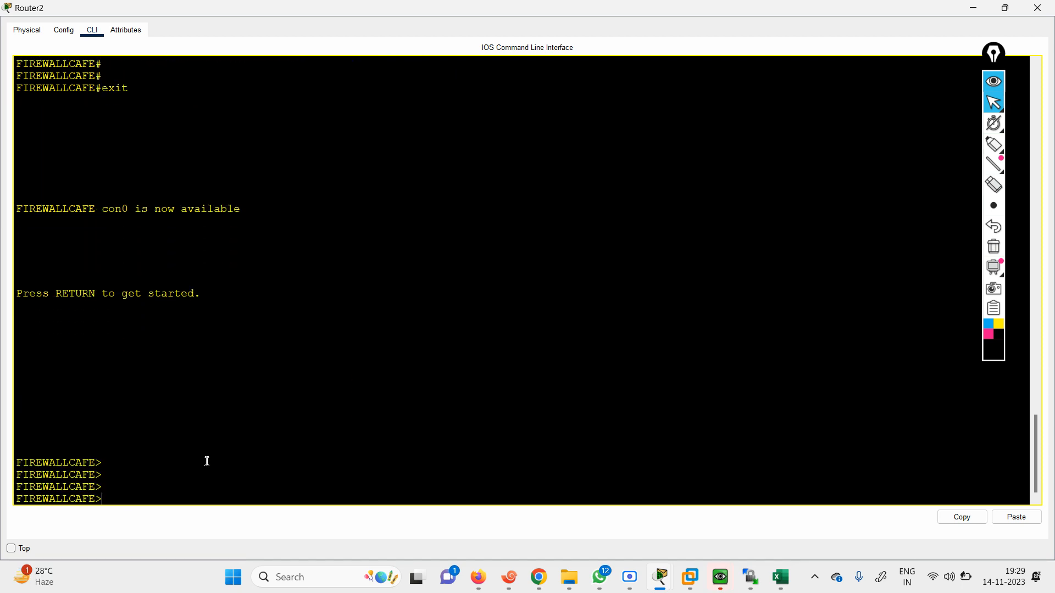
{"action": "type", "text": "ena"}
{"action": "key", "text": "Return"}
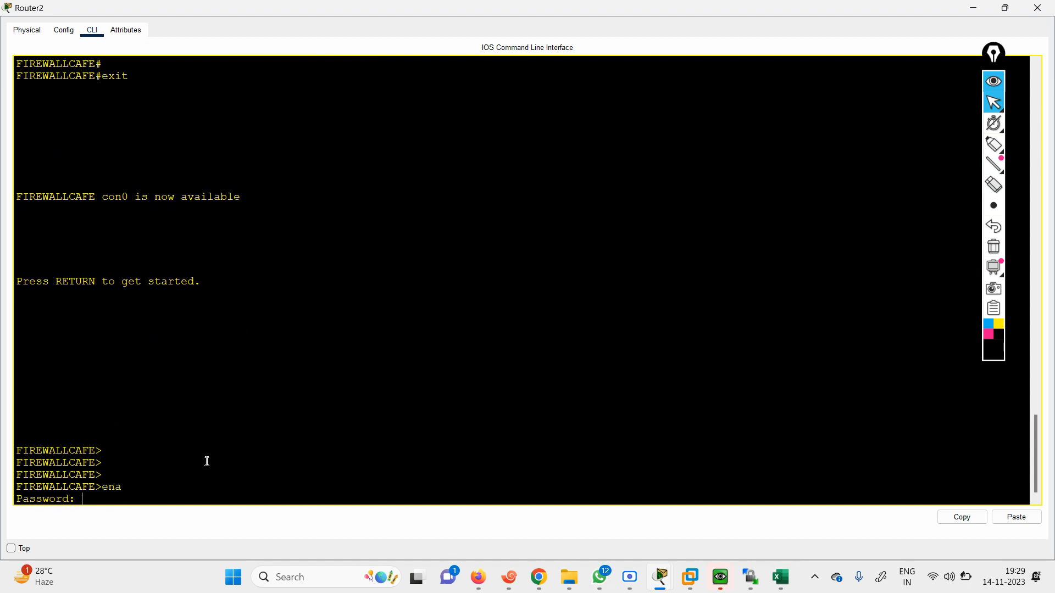
{"action": "key", "text": "Return"}
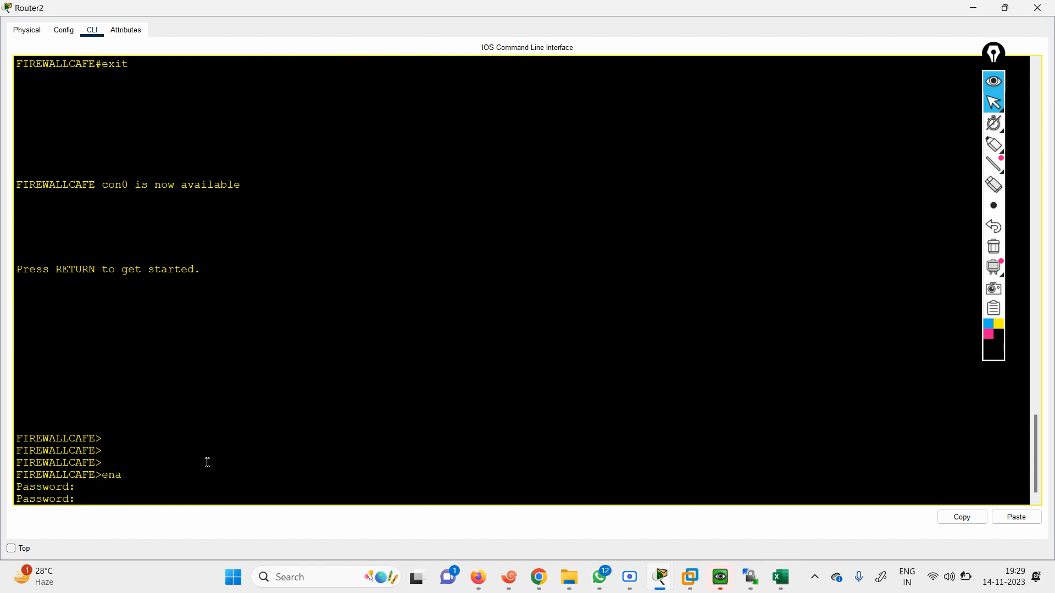
{"action": "key", "text": "Return"}
{"action": "key", "text": "Return"}
{"action": "key", "text": "Return"}
{"action": "key", "text": "Return"}
{"action": "key", "text": "Return"}
{"action": "key", "text": "Return"}
{"action": "key", "text": "Return"}
{"action": "key", "text": "Return"}
{"action": "key", "text": "Return"}
{"action": "key", "text": "Return"}
{"action": "key", "text": "Return"}
{"action": "key", "text": "Return"}
{"action": "key", "text": "Return"}
{"action": "key", "text": "Return"}
{"action": "key", "text": "Return"}
{"action": "key", "text": "Return"}
{"action": "key", "text": "Return"}
{"action": "key", "text": "Return"}
{"action": "key", "text": "Return"}
{"action": "key", "text": "Return"}
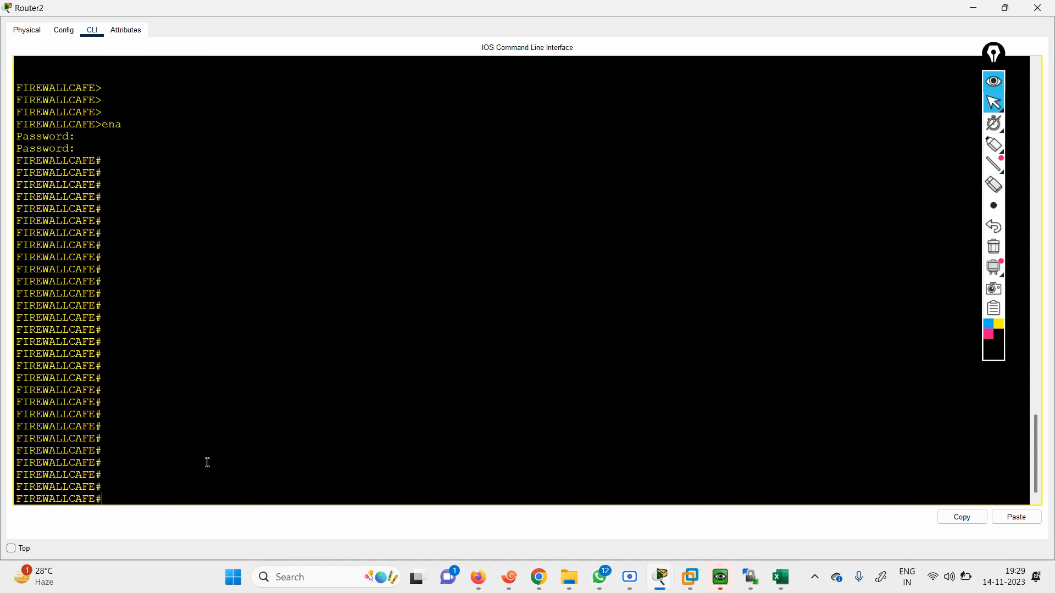
{"action": "key", "text": "Return"}
{"action": "key", "text": "Return"}
{"action": "key", "text": "Return"}
{"action": "key", "text": "Return"}
{"action": "key", "text": "Return"}
{"action": "key", "text": "Return"}
{"action": "key", "text": "Return"}
{"action": "key", "text": "Return"}
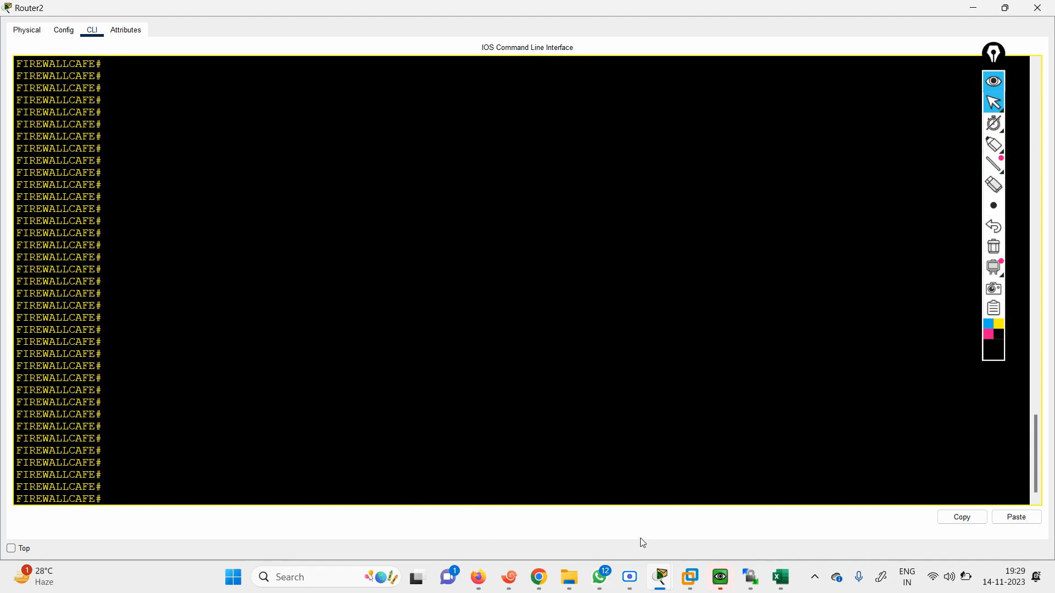
{"action": "left_click", "coordinate": [629, 583]}
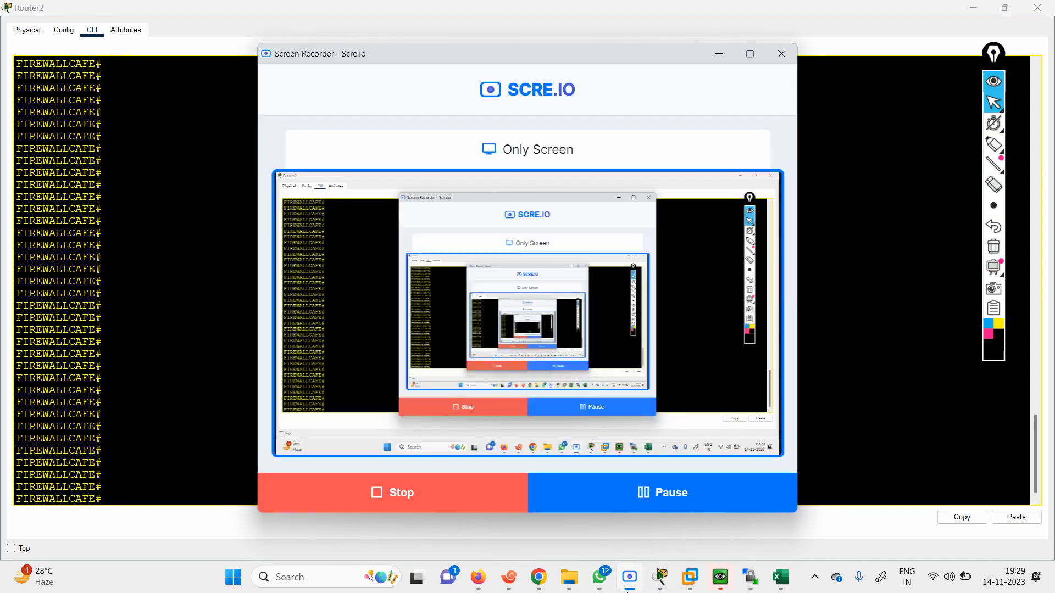